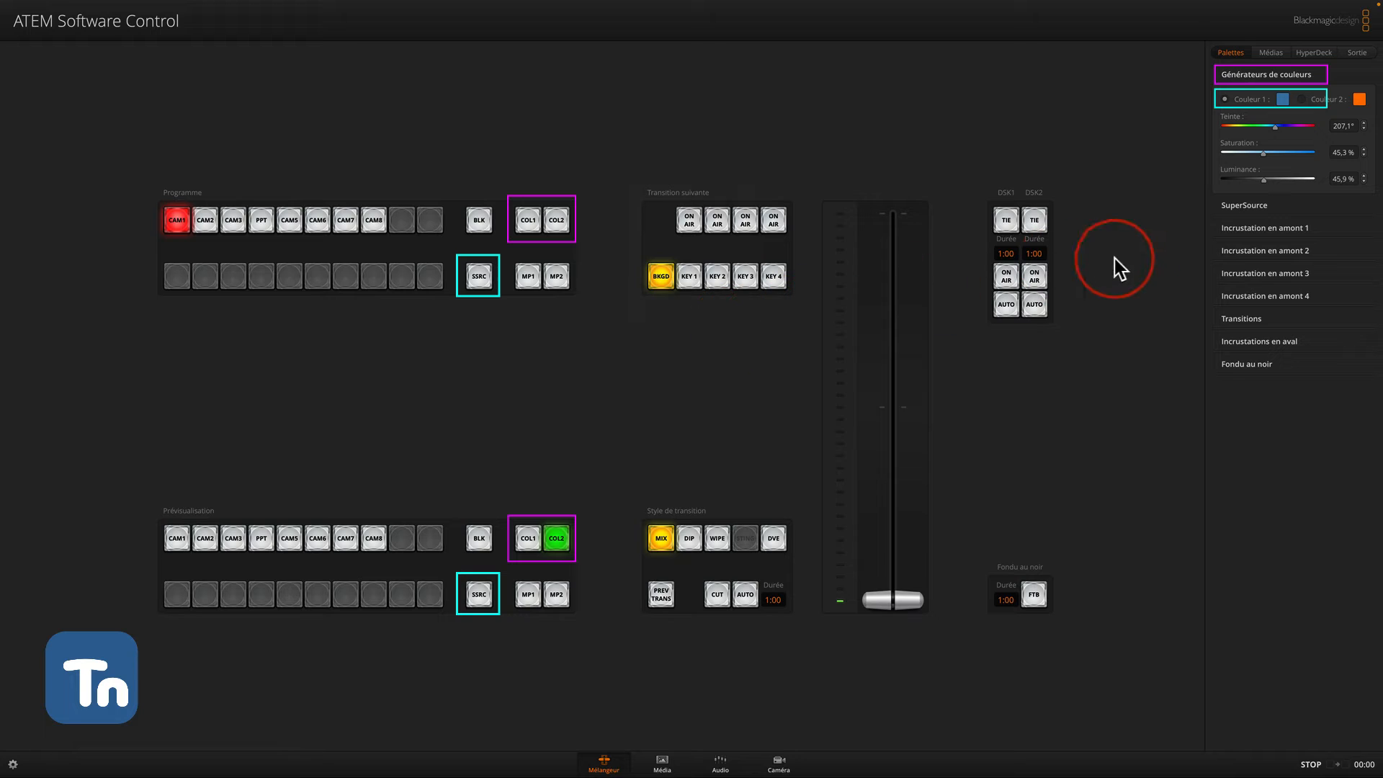
Step: Try the Dip transition style and view its palette settings, then restore the Mix style
click(691, 543)
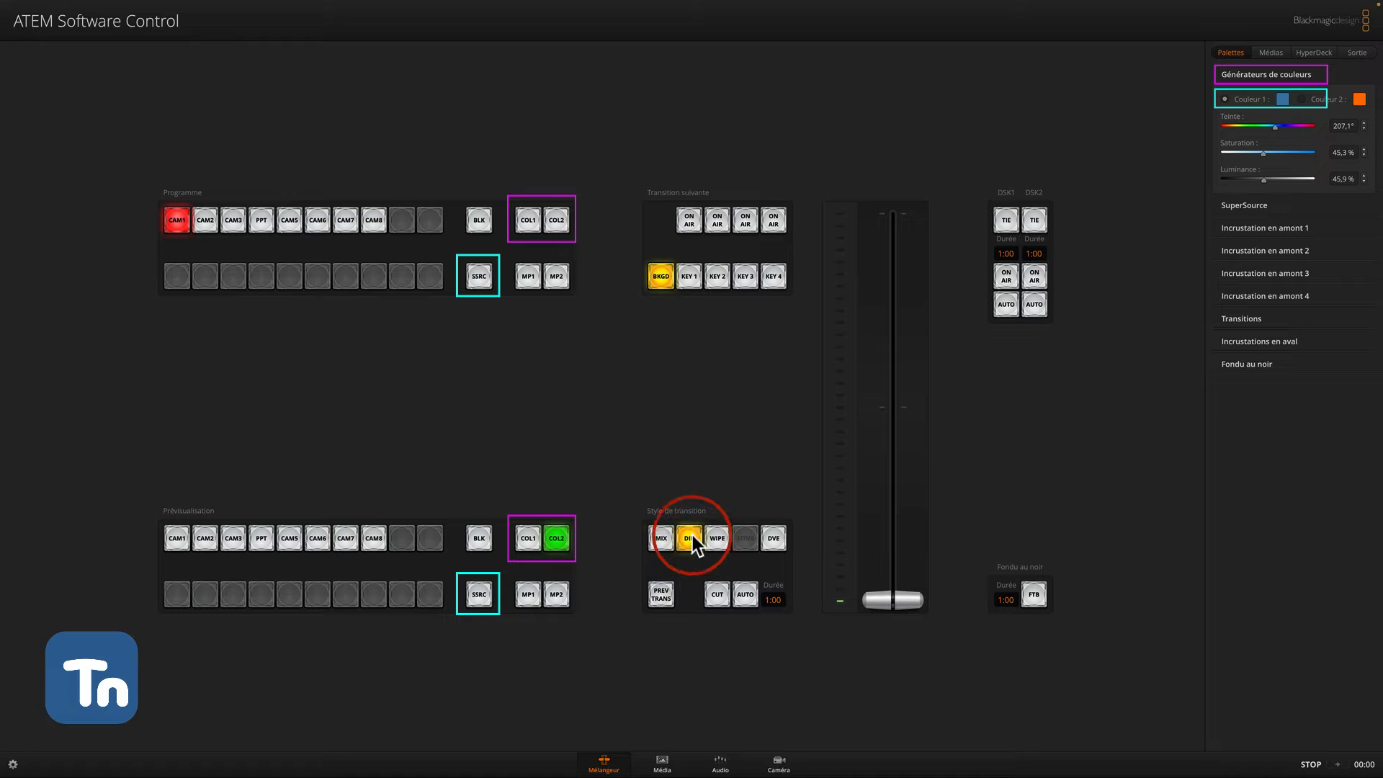
click(1248, 319)
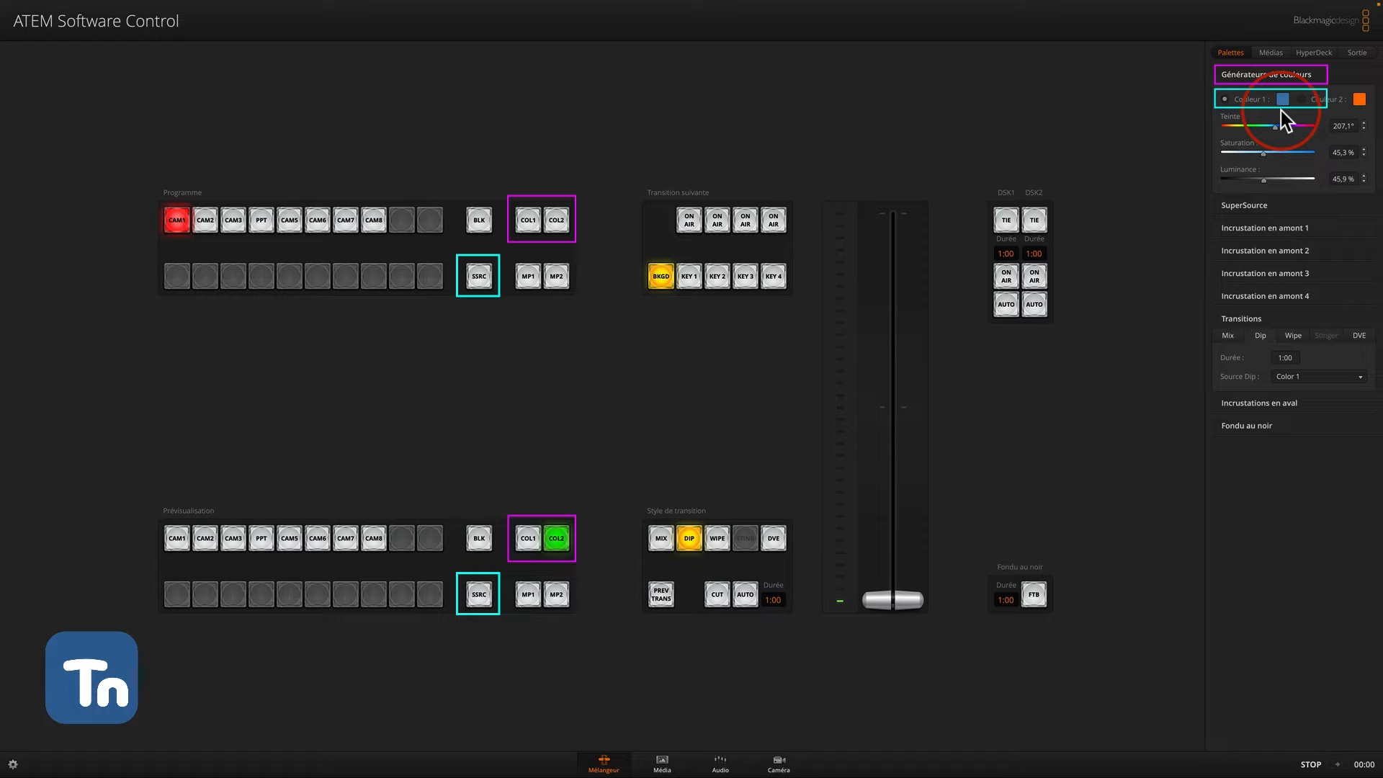
click(661, 537)
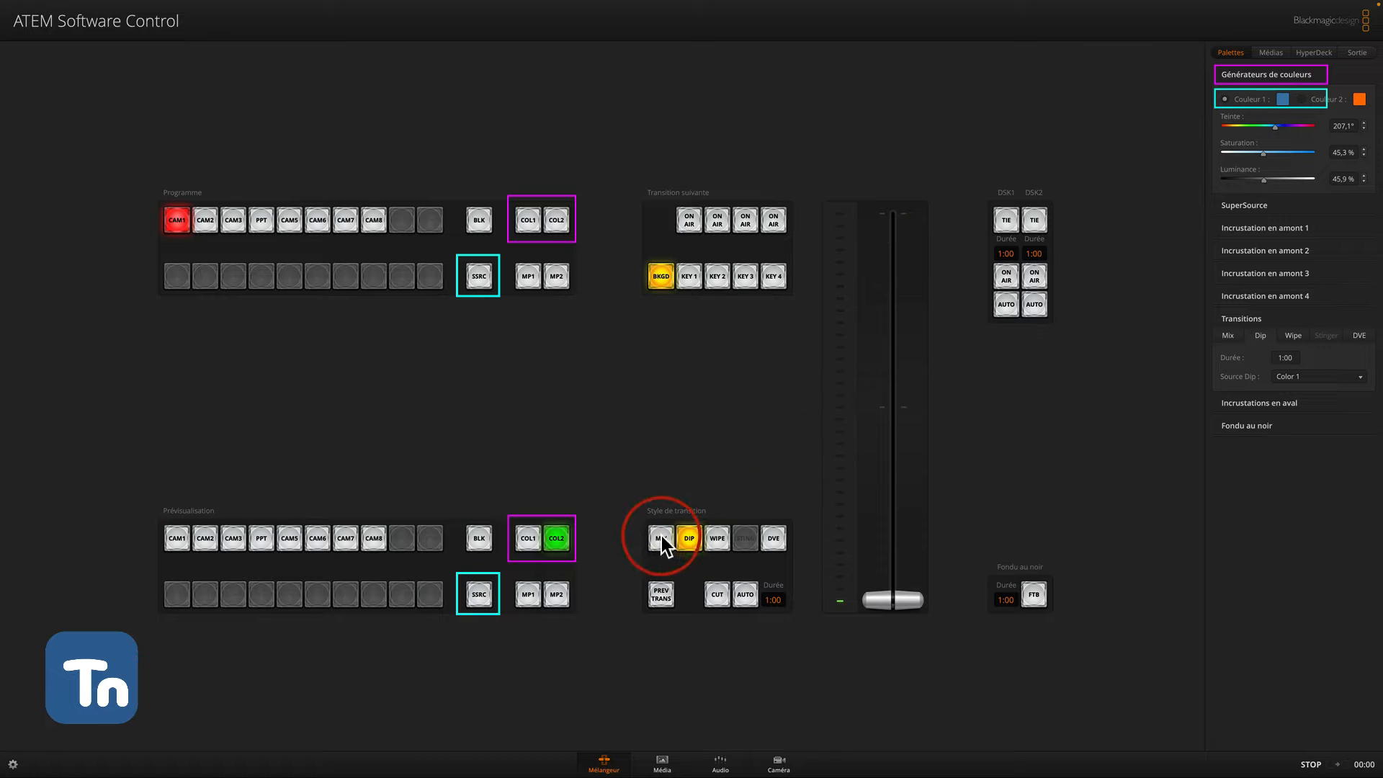
click(1247, 317)
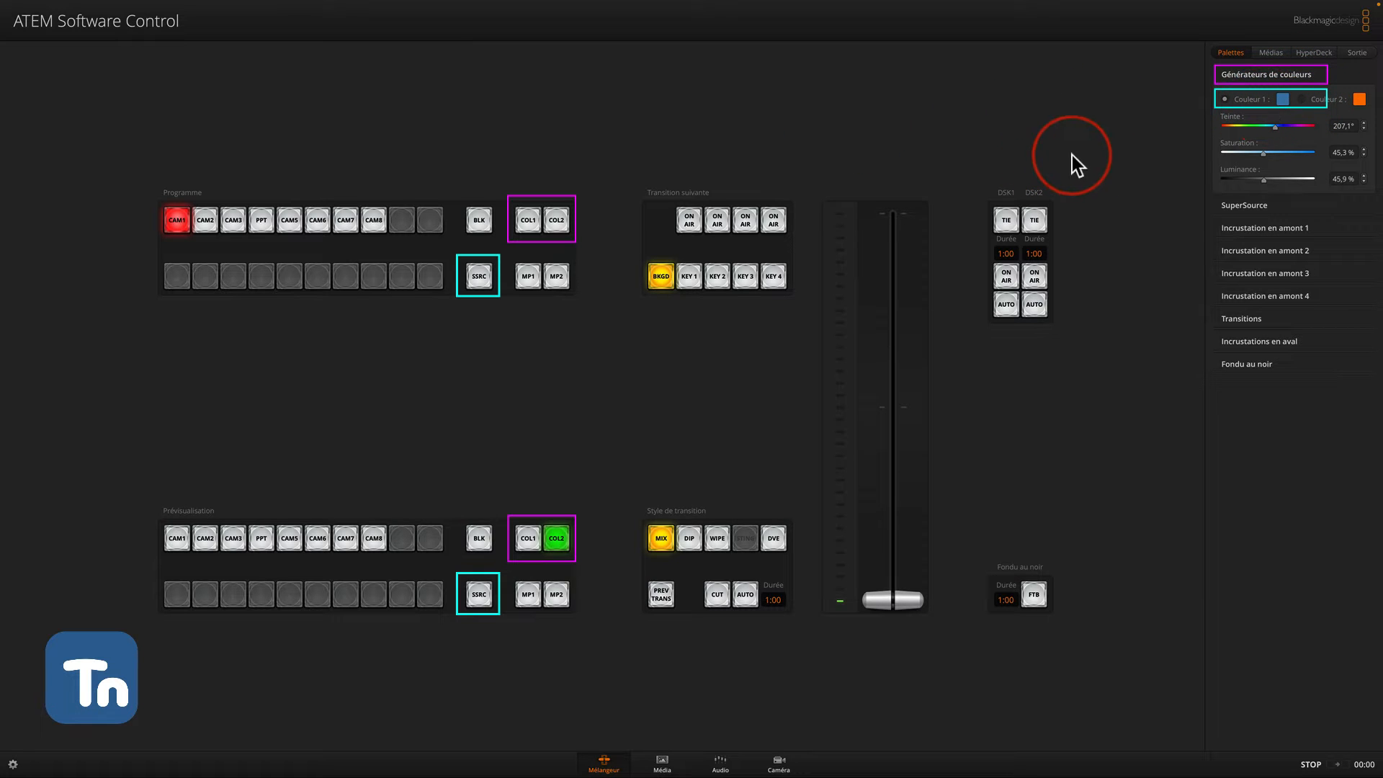
Step: Apply the four-window SuperSource layout and set window 2's source to Camera 2
click(1241, 209)
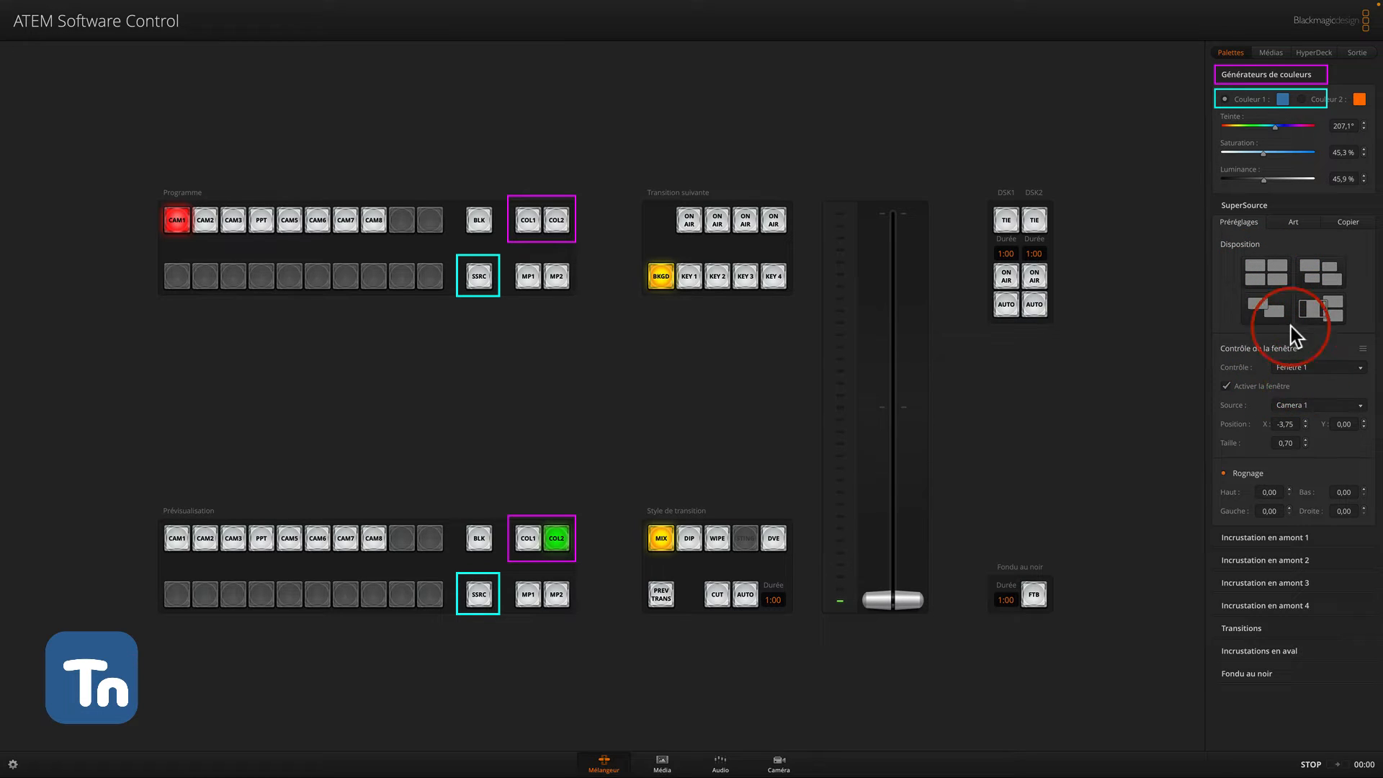
click(1258, 270)
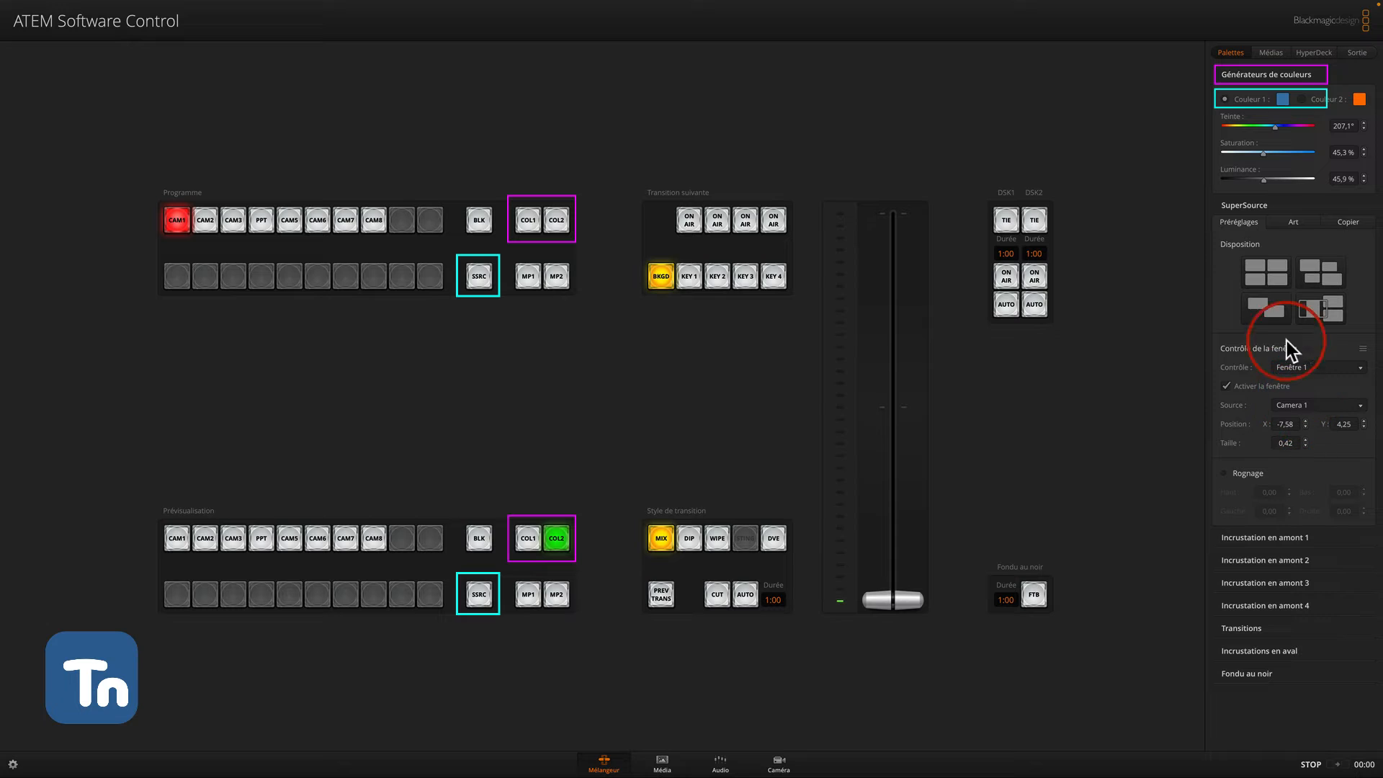
click(1299, 369)
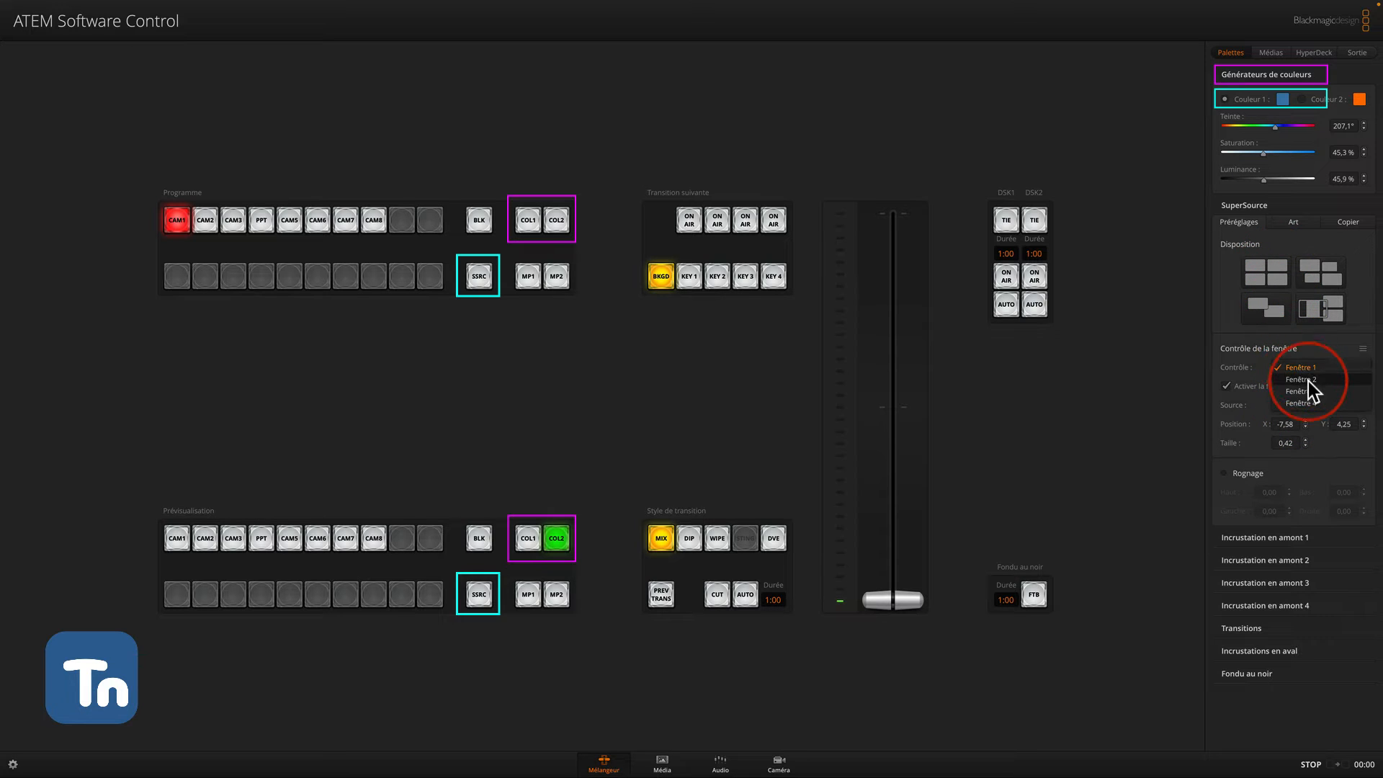
click(1310, 382)
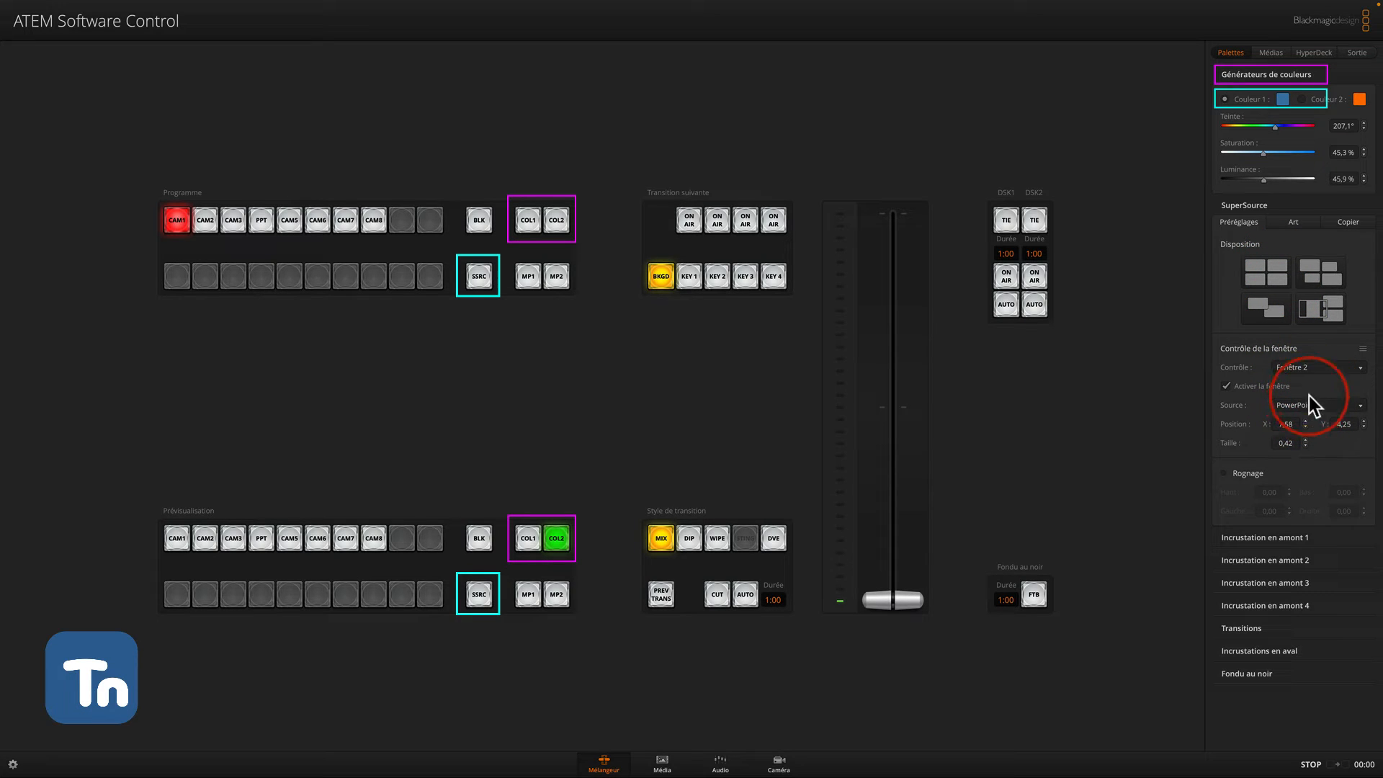
click(1309, 404)
click(1308, 398)
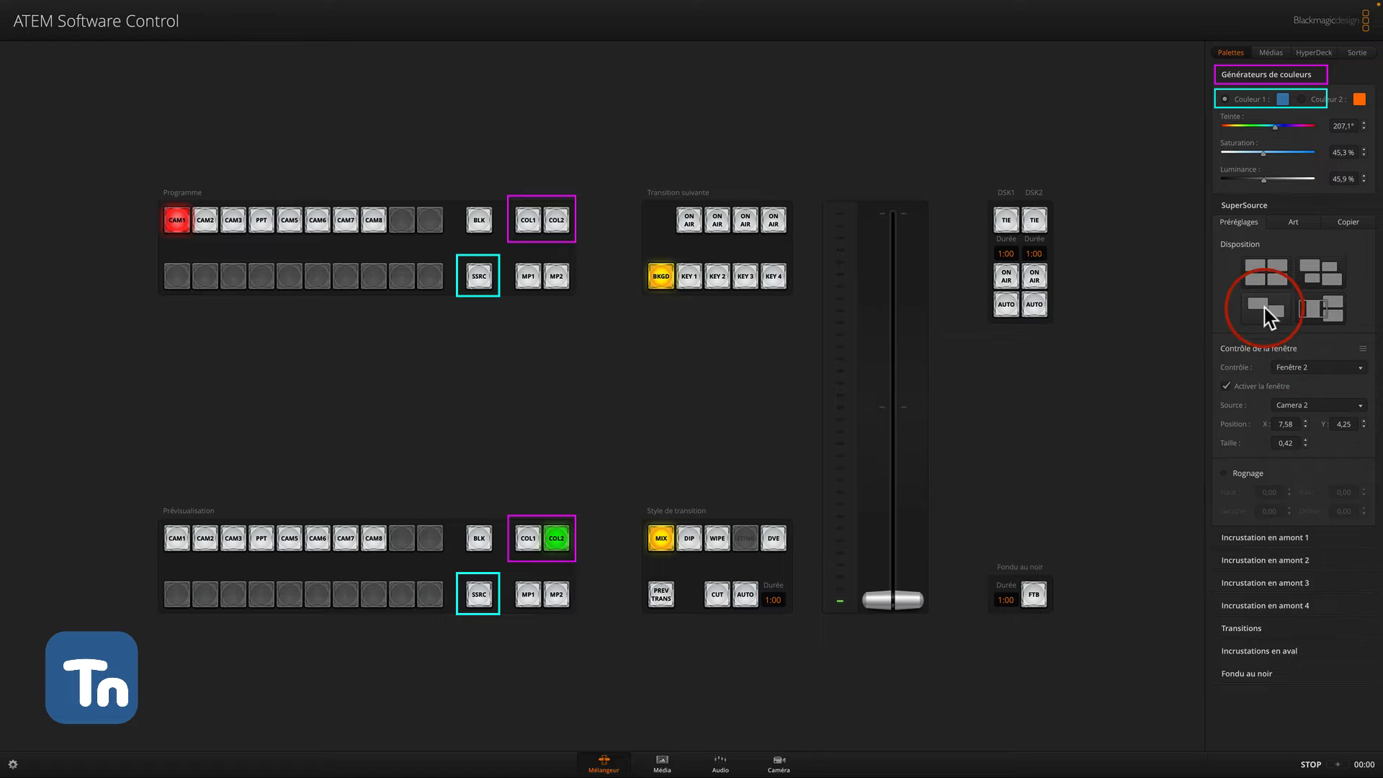
Step: Set SuperSource window 3's source to Camera 3 and window 4's source to PowerPoint
click(1295, 371)
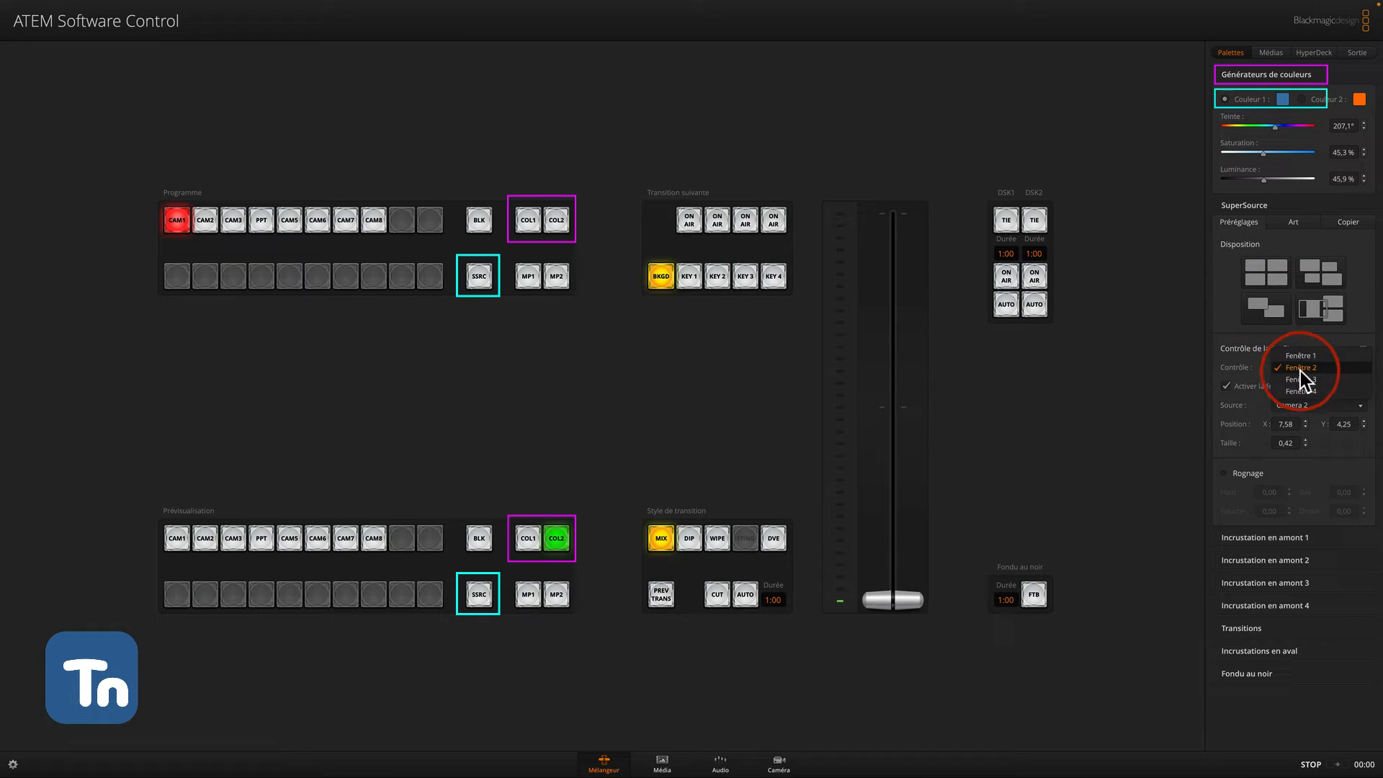
click(1305, 386)
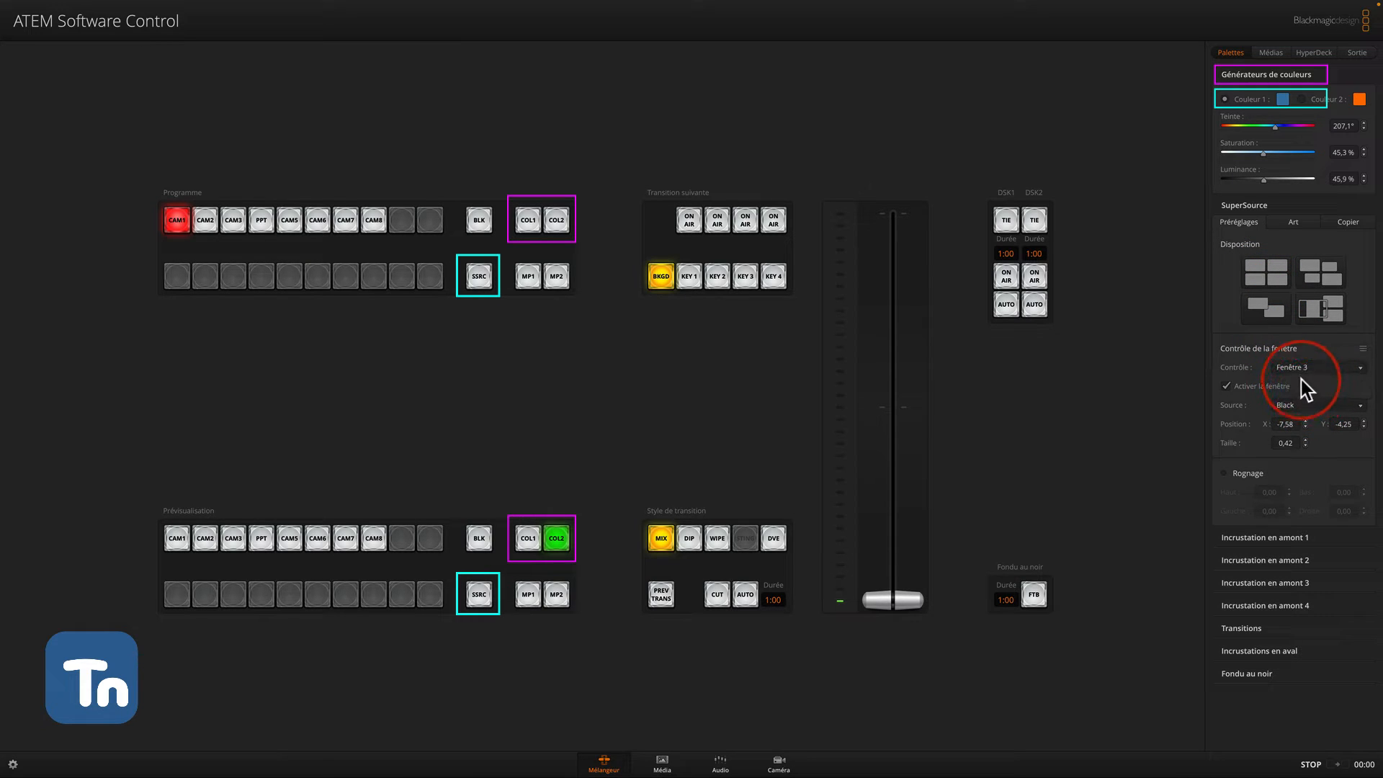
click(1304, 405)
click(1306, 442)
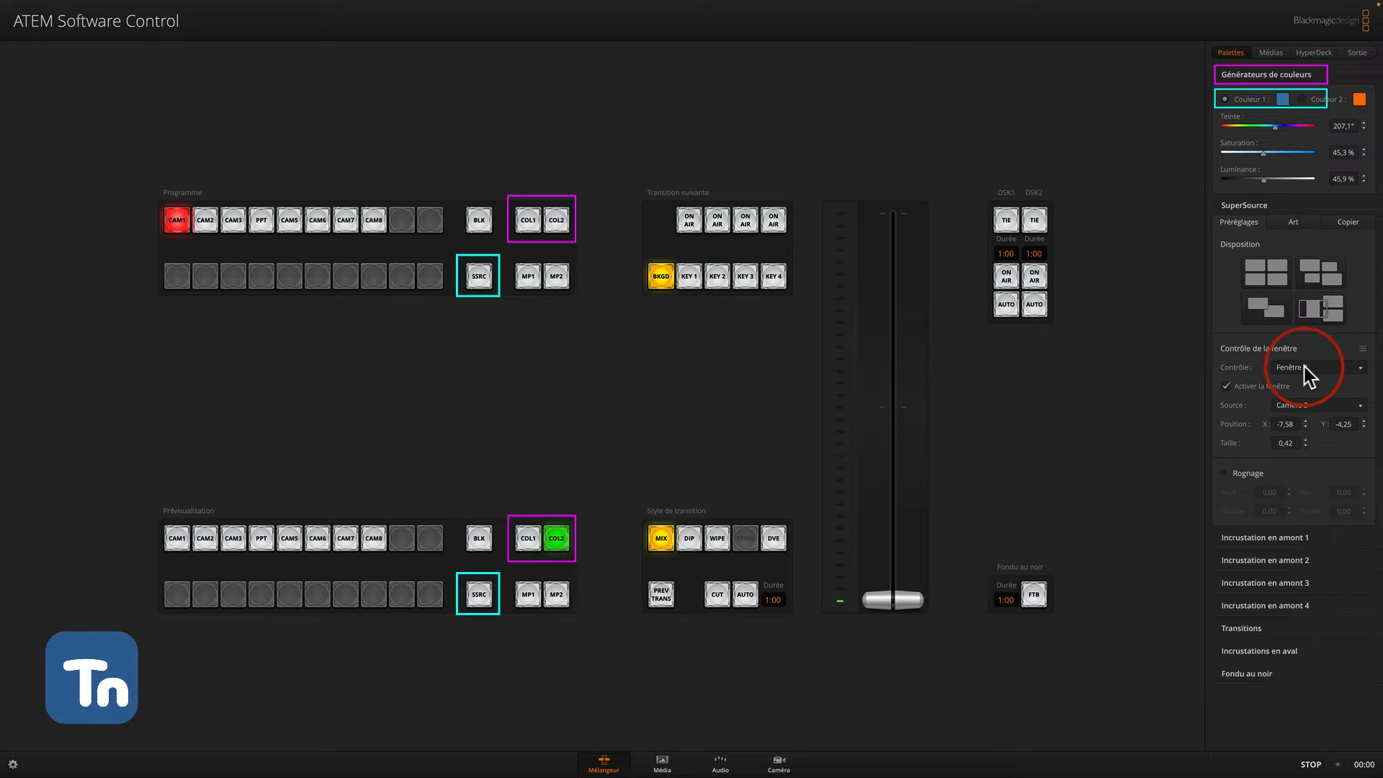
click(1304, 366)
click(1304, 386)
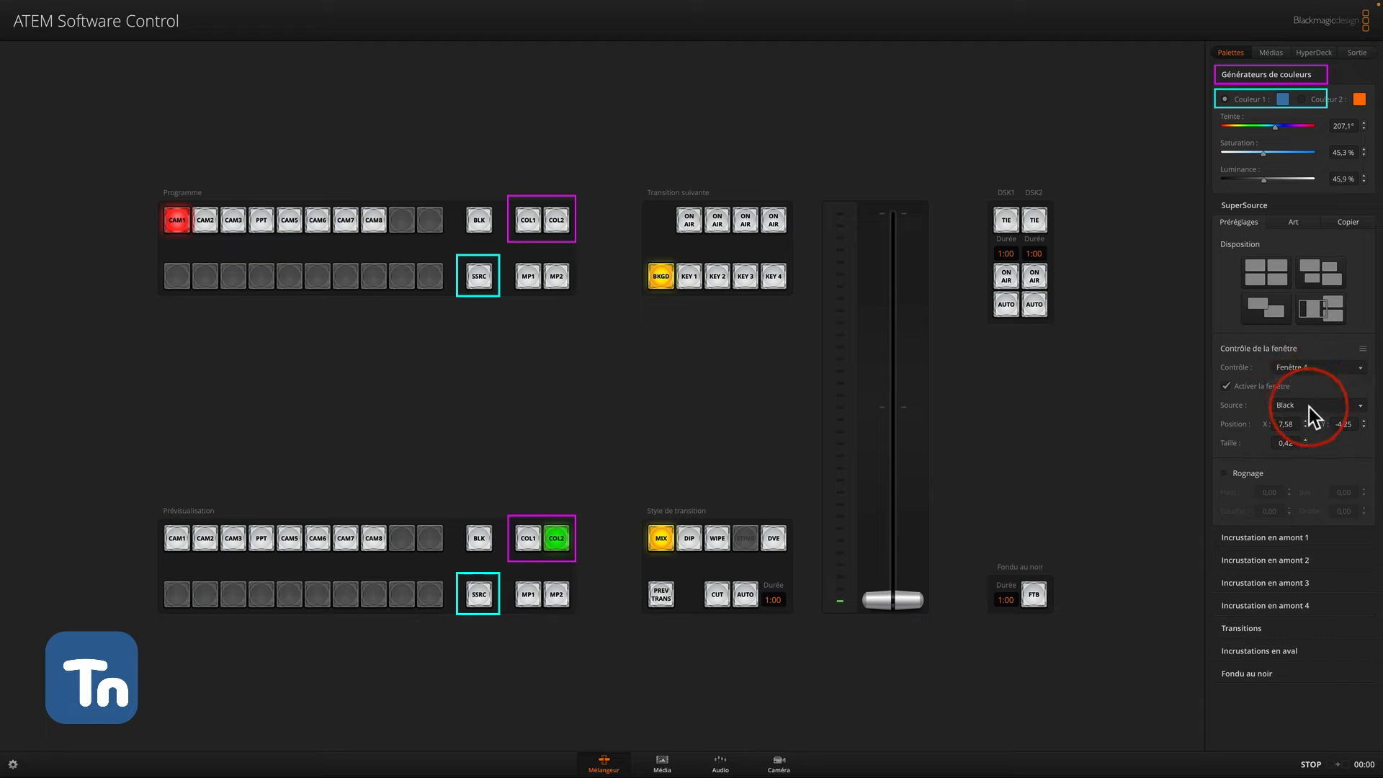
click(1310, 408)
click(1308, 454)
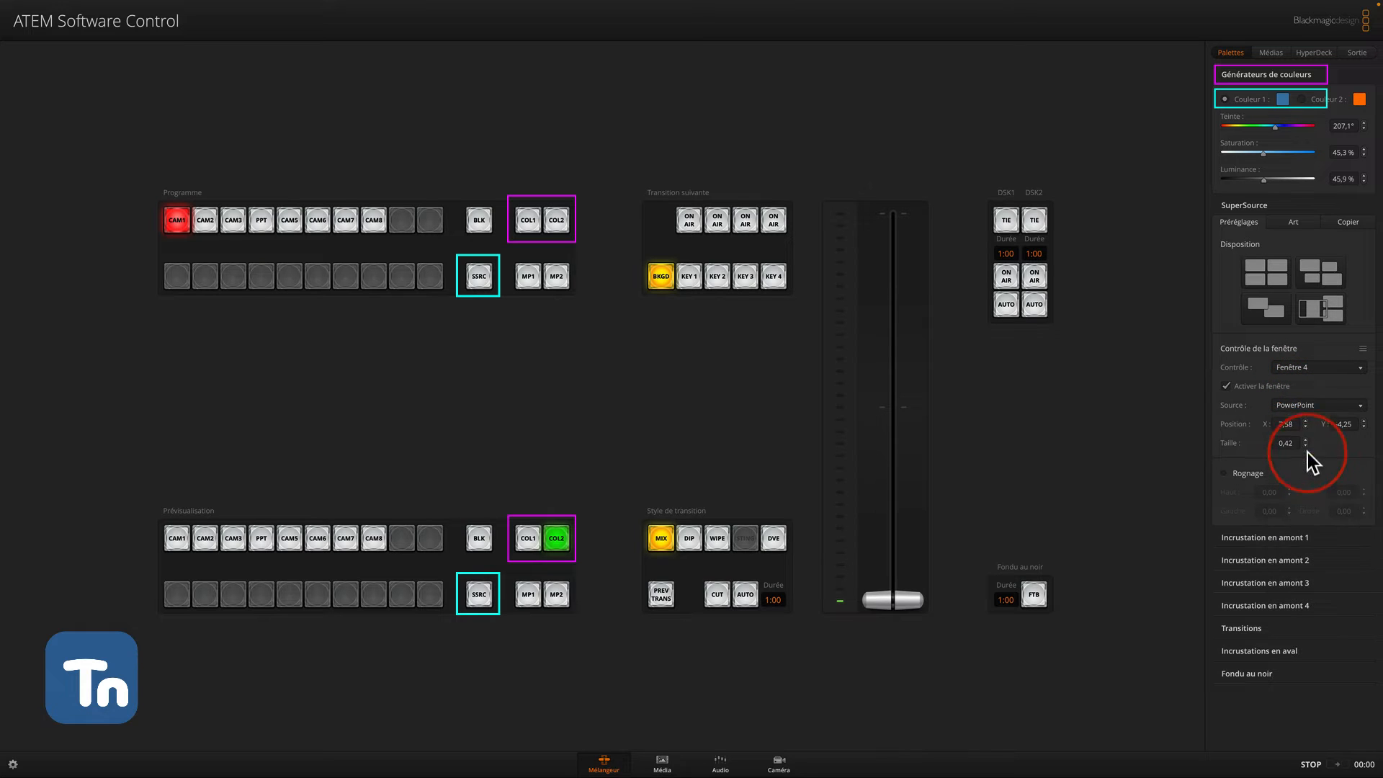
Step: Switch the SuperSource to the staggered two-window layout and show window 1's settings
click(1264, 306)
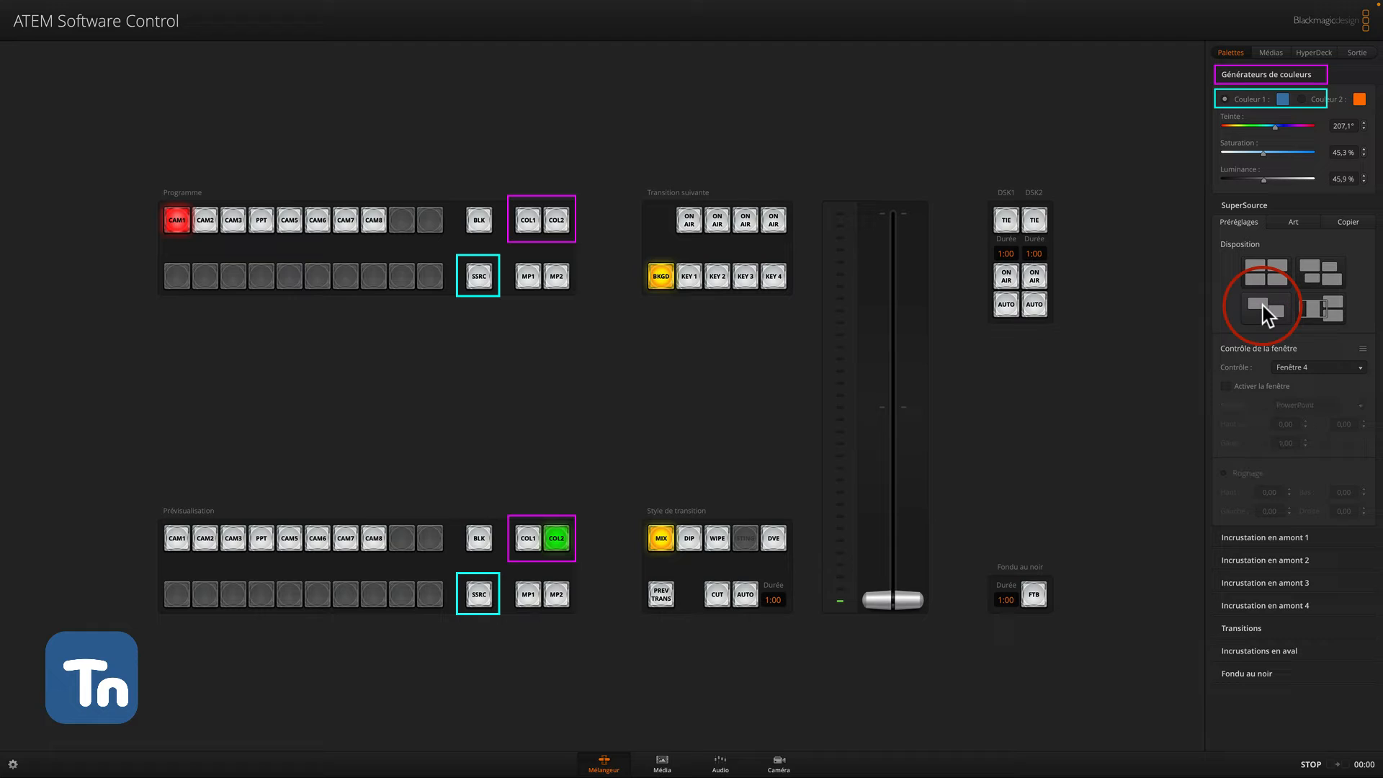
click(1305, 366)
click(1295, 327)
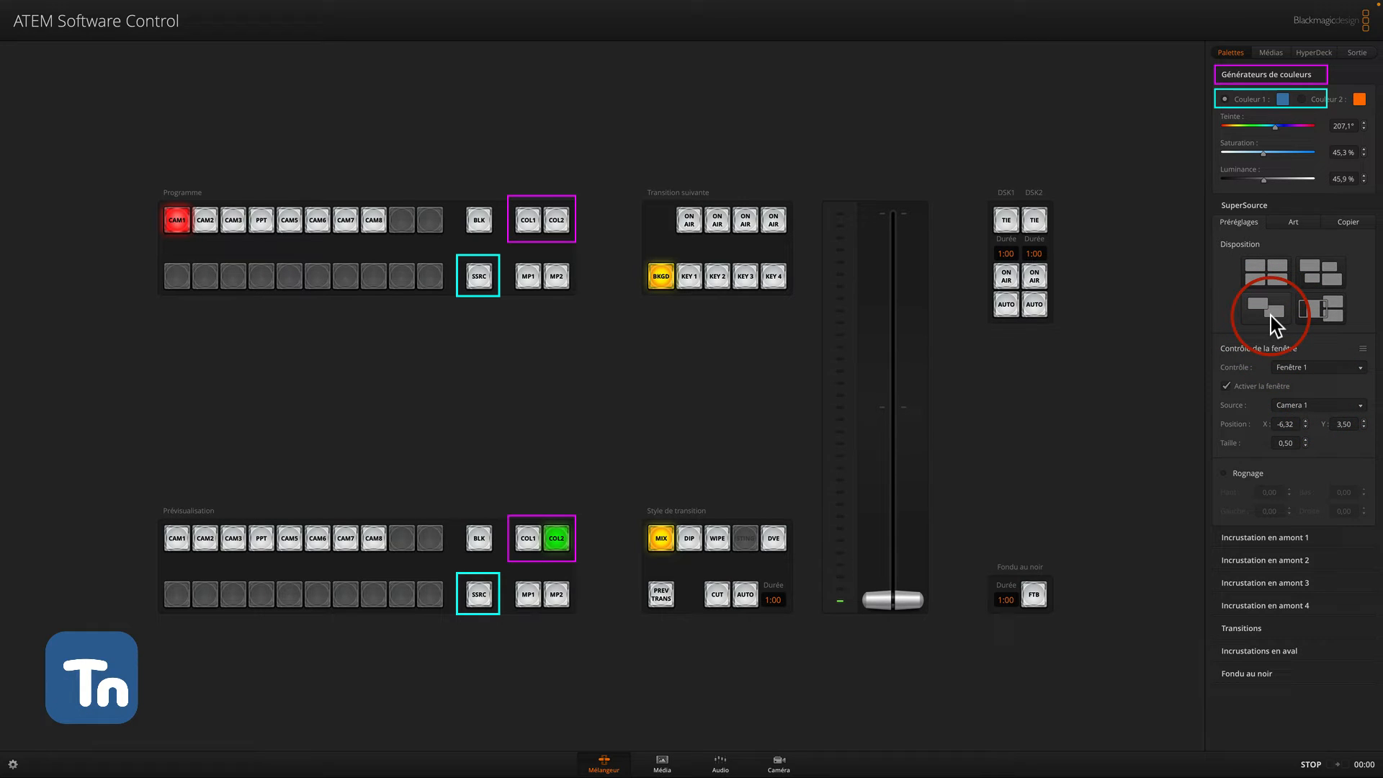
Step: Set SuperSource window 2's source to PowerPoint and its X position to 6.52
click(1290, 369)
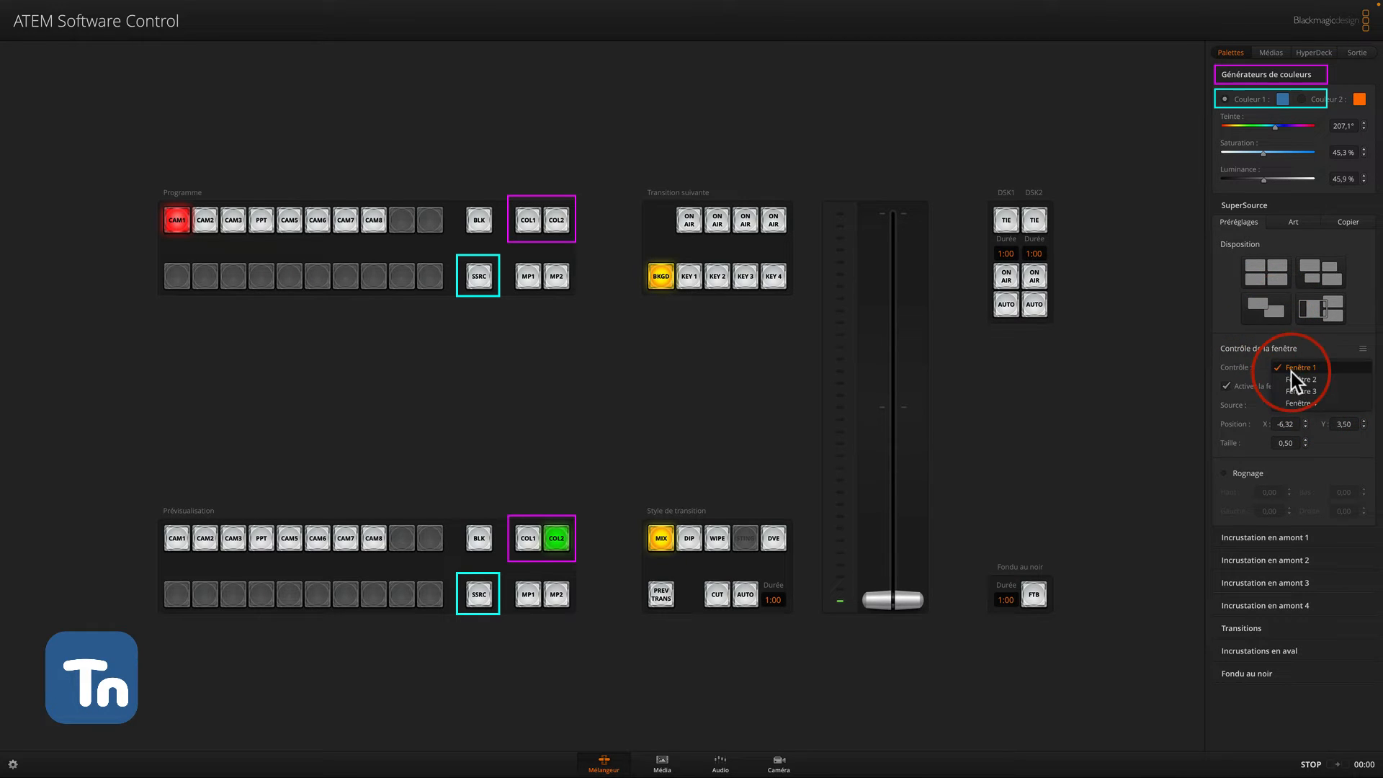
click(1294, 382)
click(1301, 407)
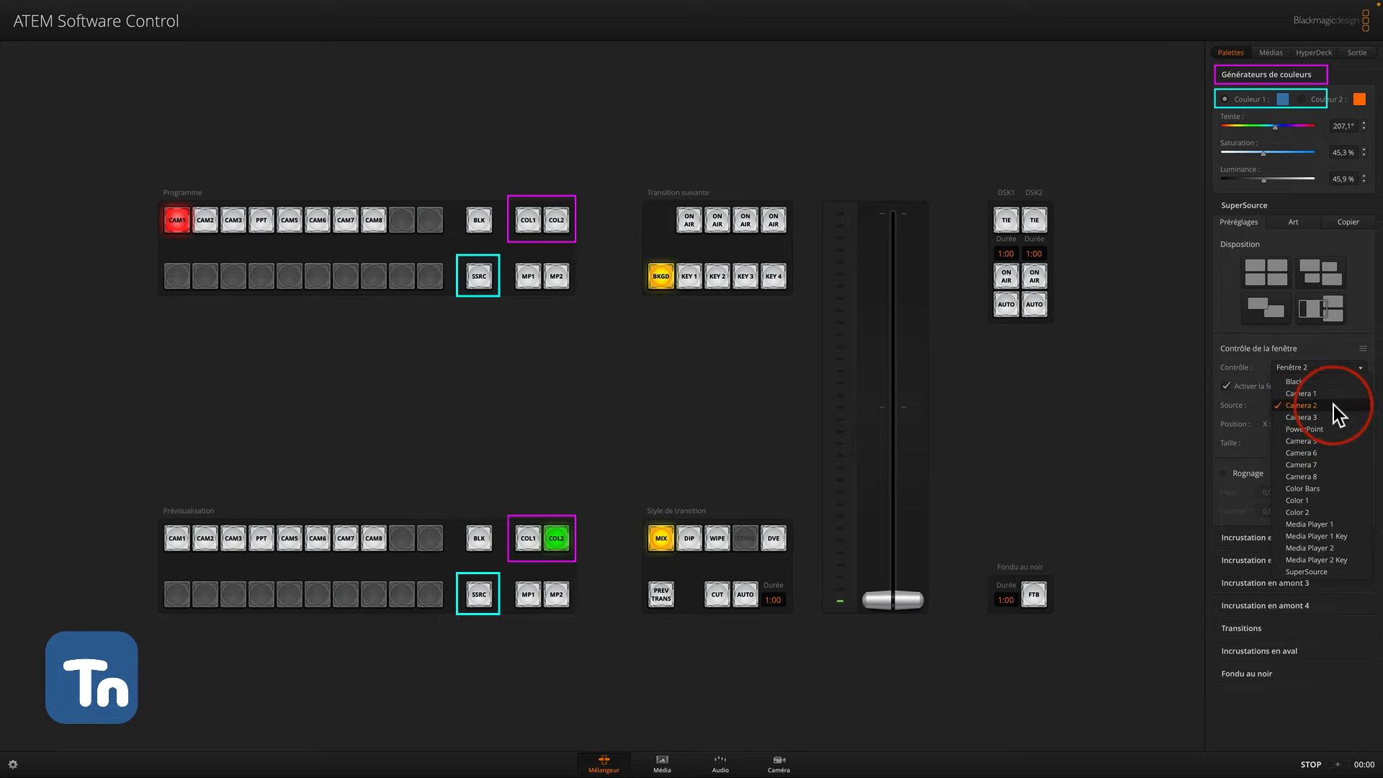
click(1302, 430)
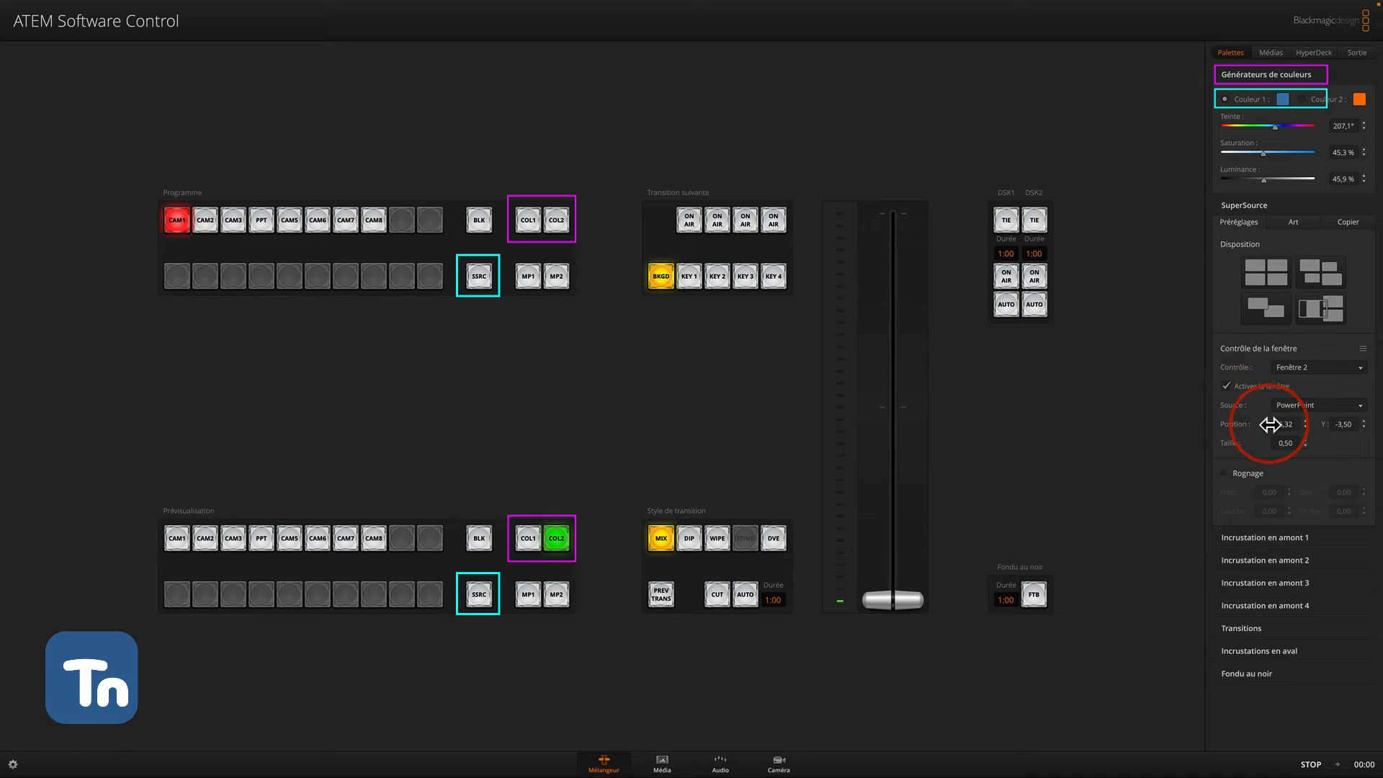
drag(1269, 427, 1270, 429)
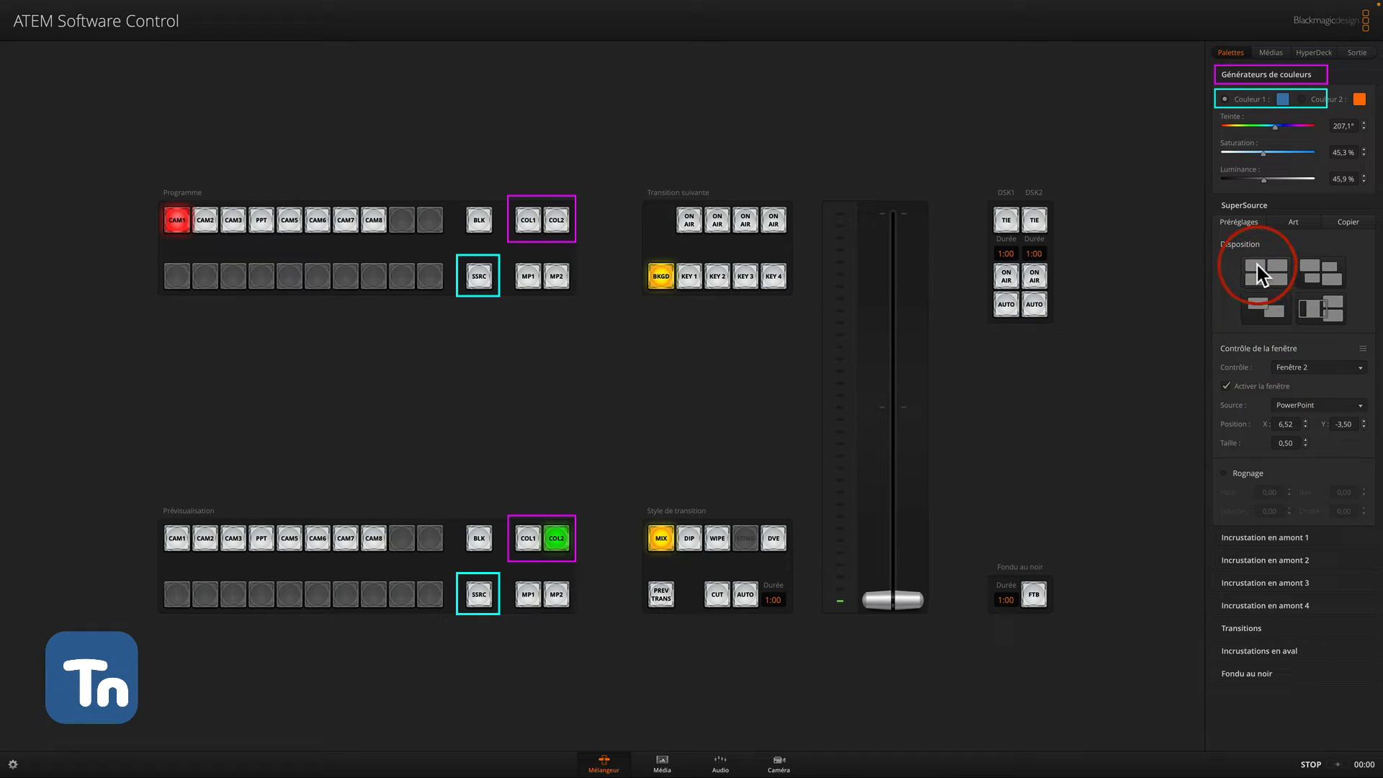
Step: Put the SuperSource on preview and set its window 2 source to Media Player 2
click(478, 595)
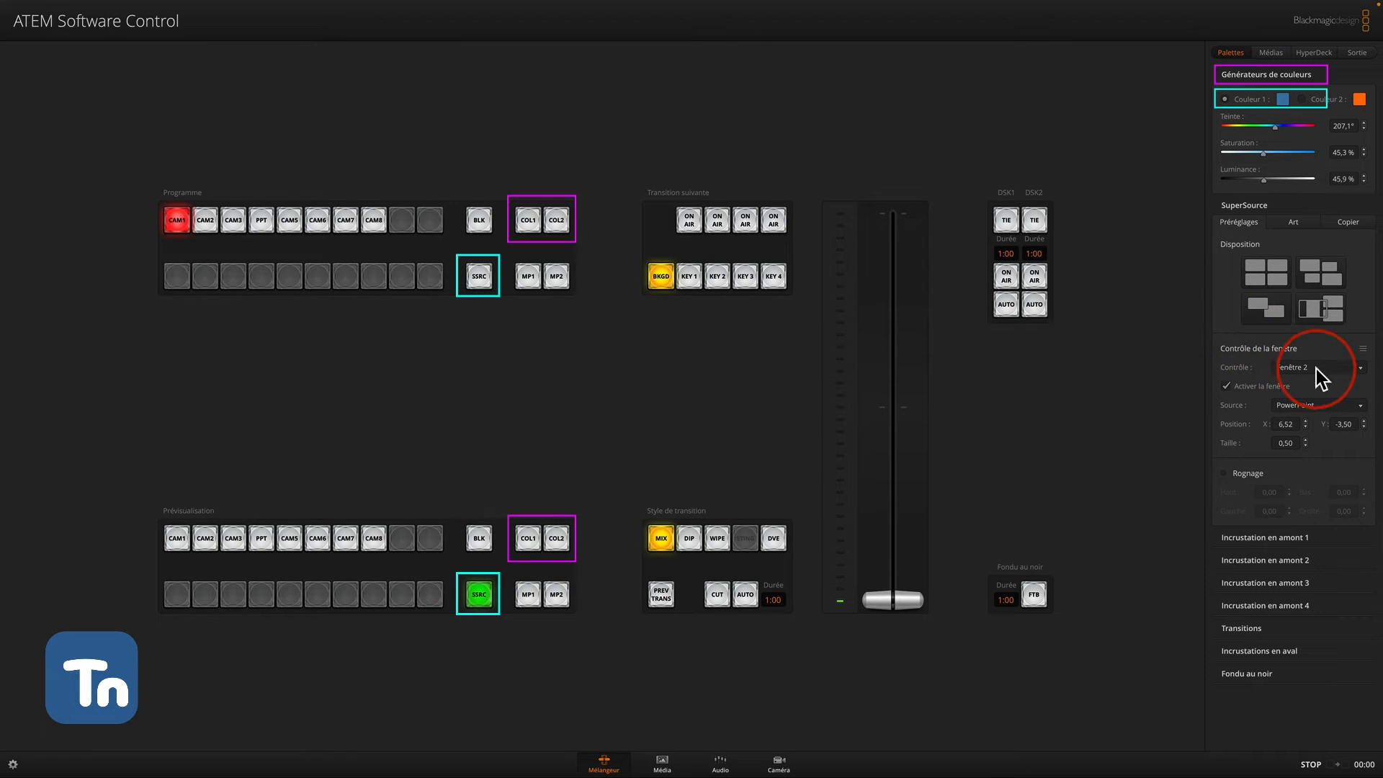
click(1321, 408)
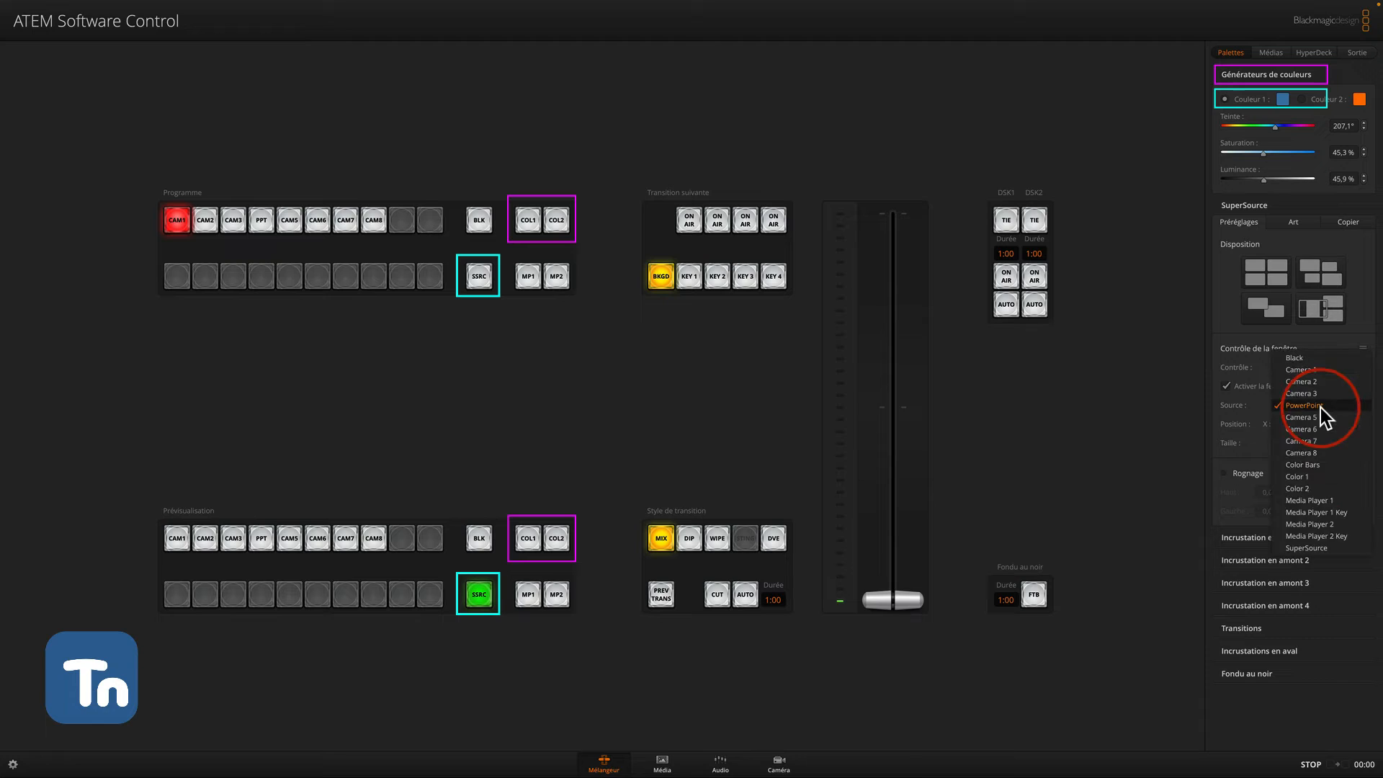
click(1320, 501)
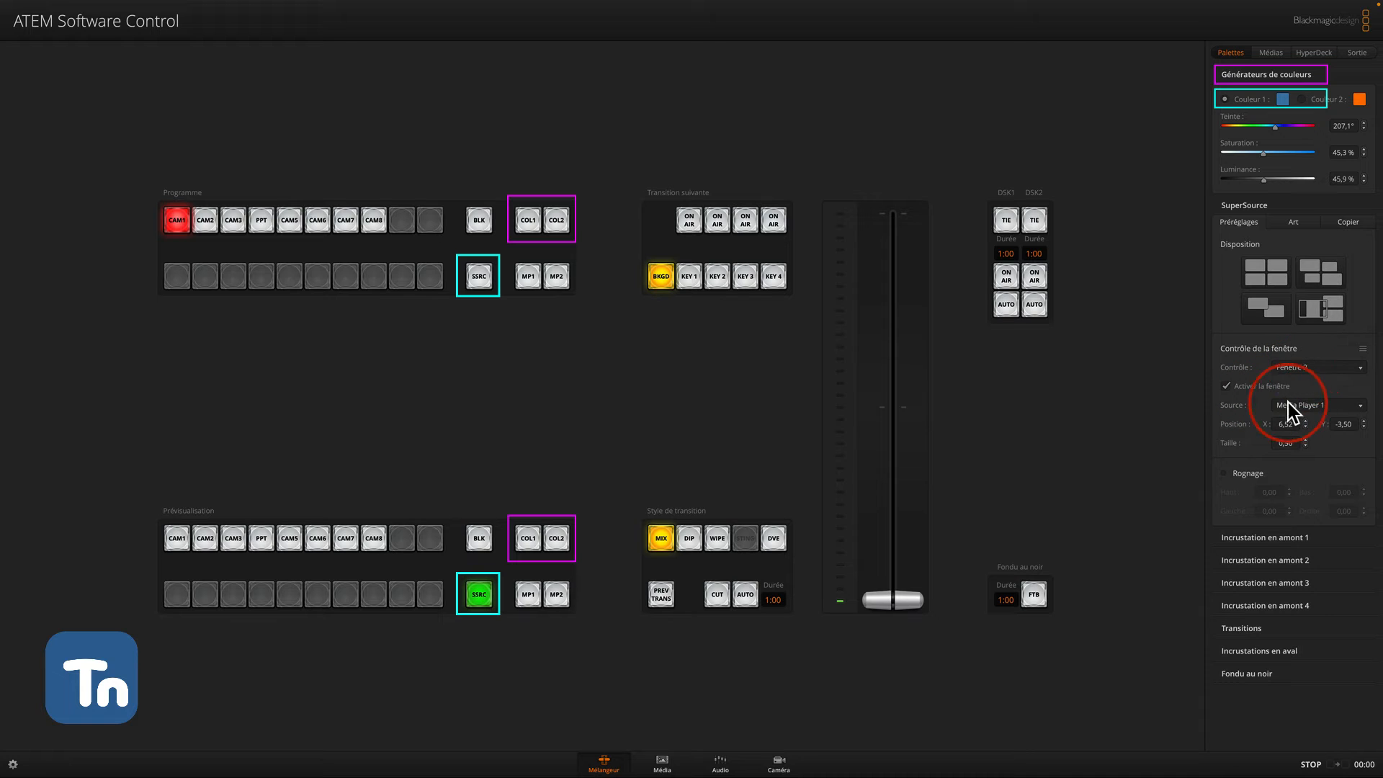
click(1313, 406)
click(1320, 429)
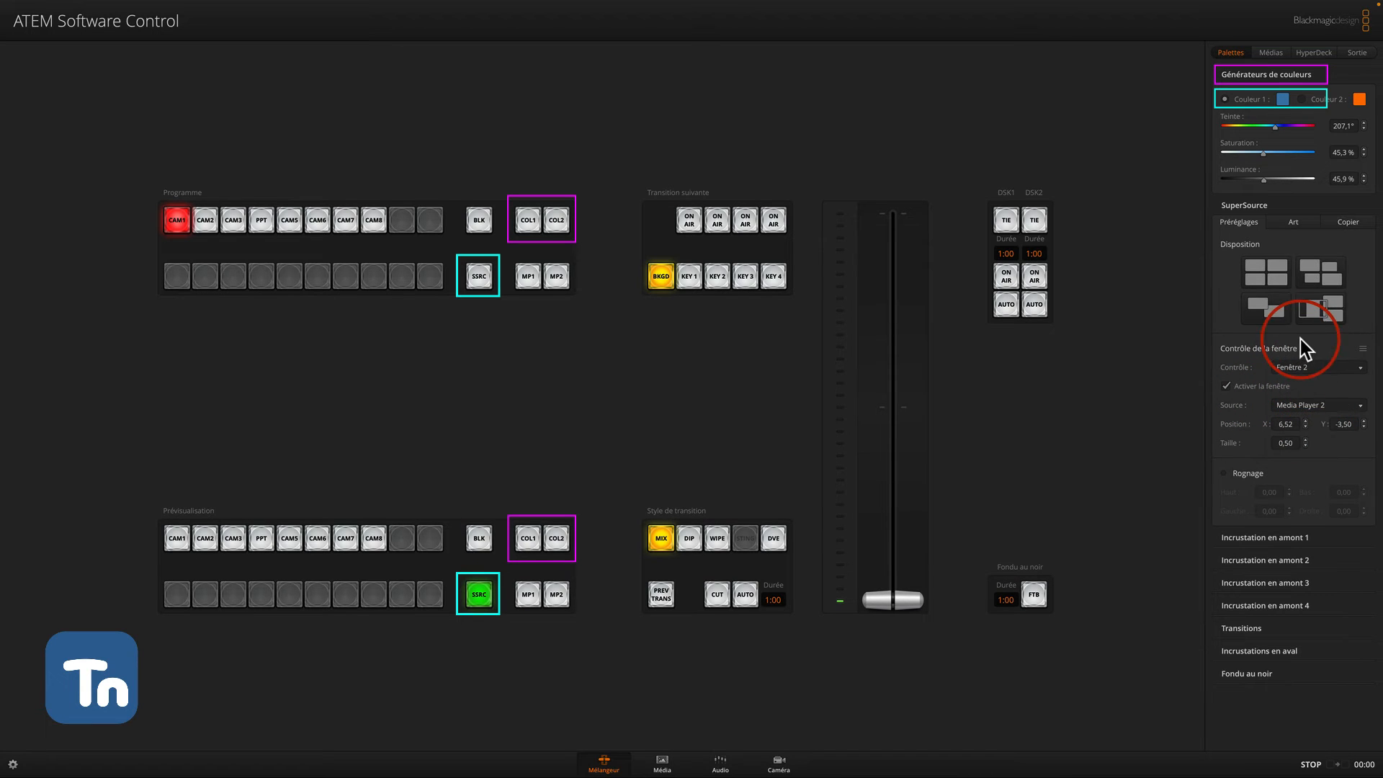
Step: Set SuperSource window 1's source to Media Player 1
click(1304, 366)
click(1301, 356)
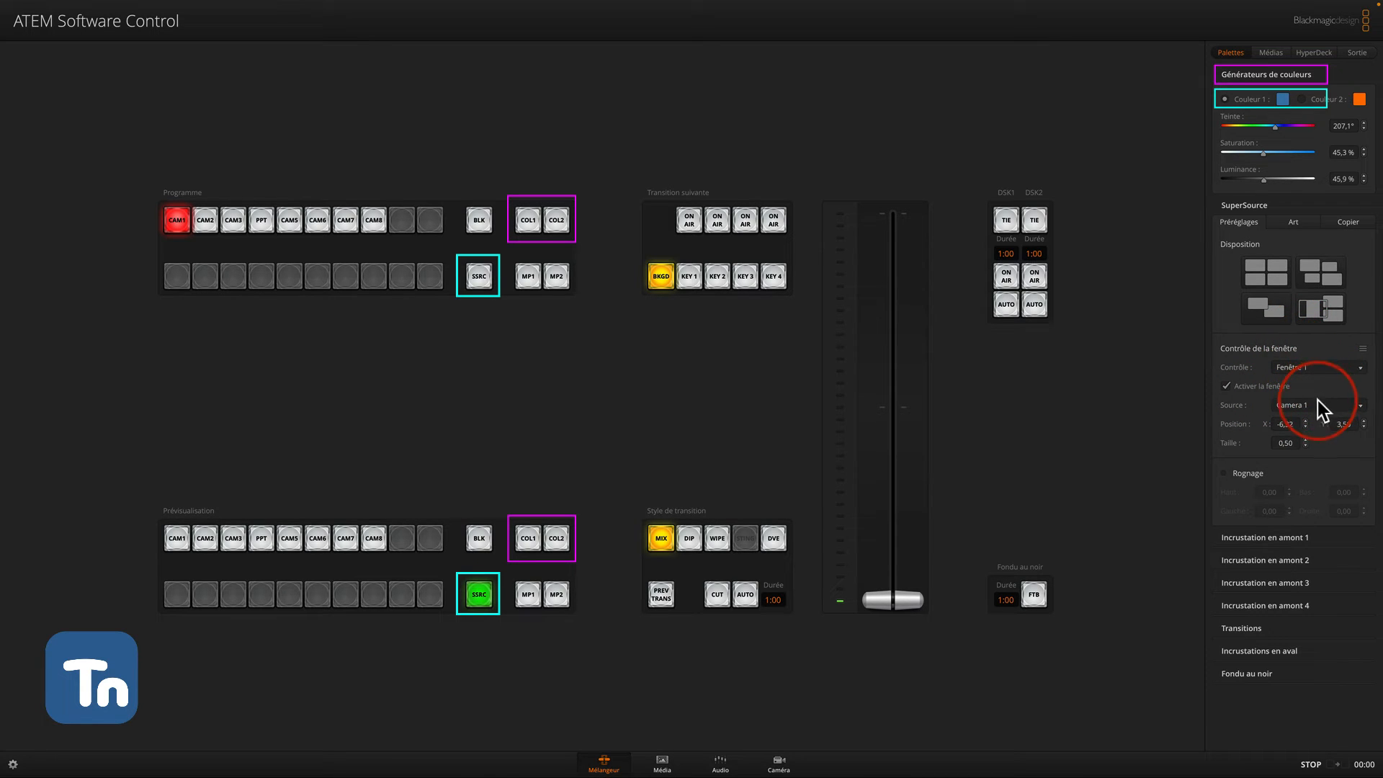
click(1318, 402)
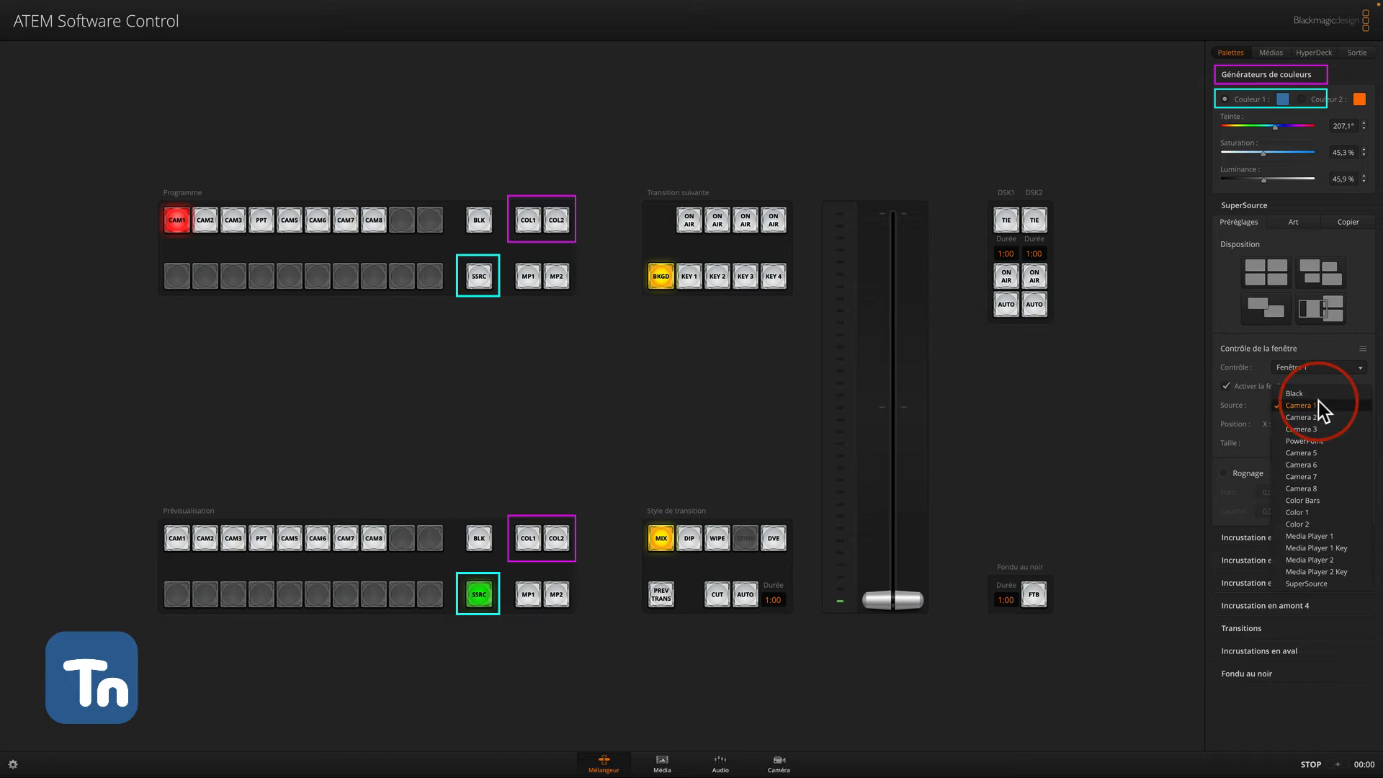
click(1310, 537)
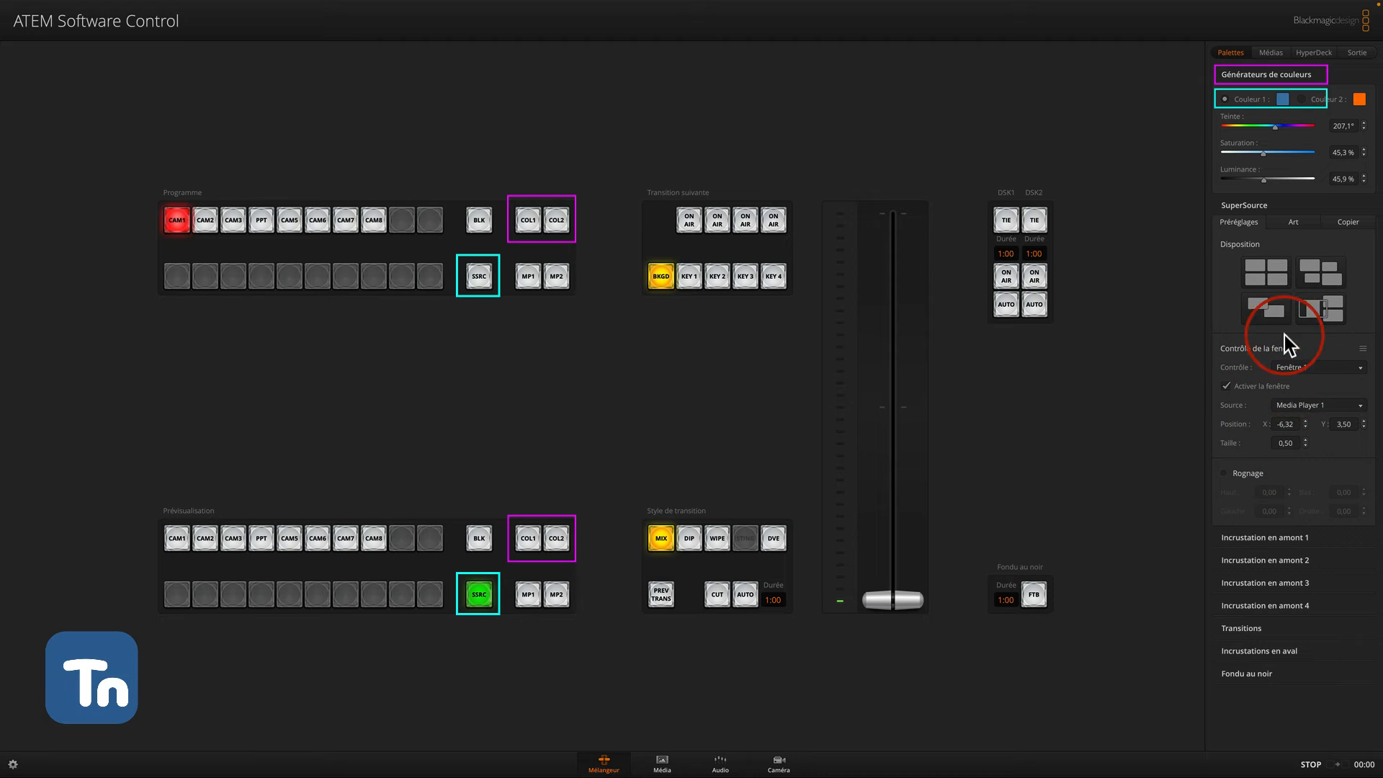
Step: Select SuperSource window 4 and reapply the four-window layout
click(1304, 371)
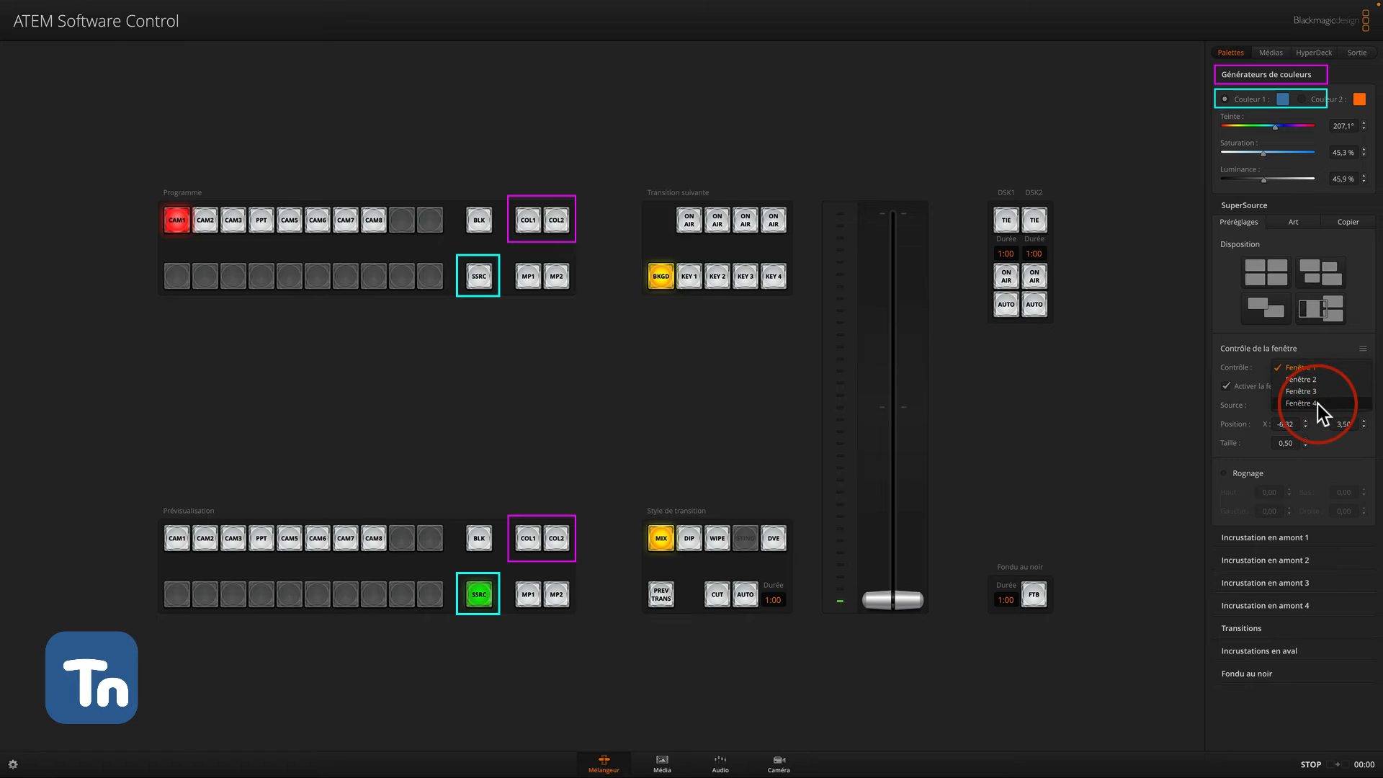
click(1318, 403)
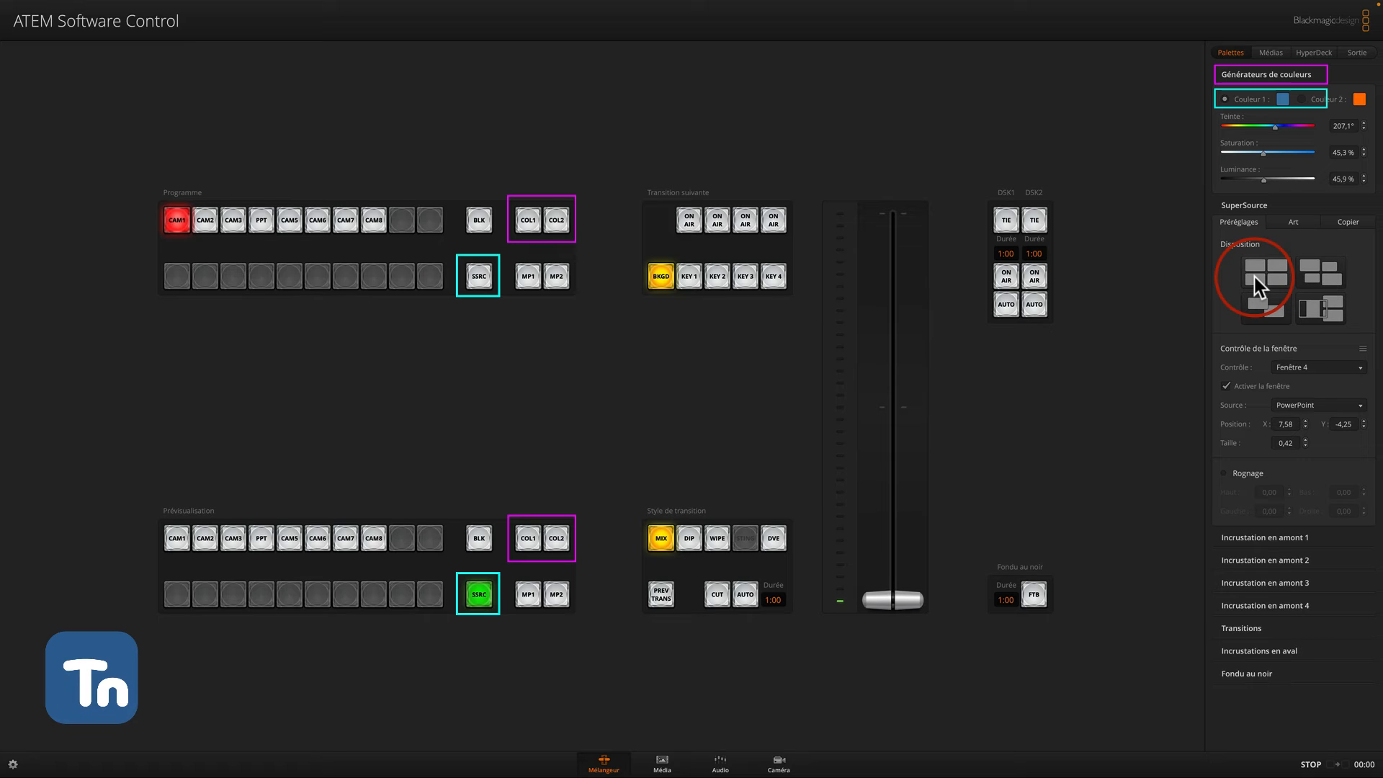
Step: Examine the fill source and placement options in the SuperSource's Art settings, and return to its layout presets
click(1295, 222)
click(1310, 245)
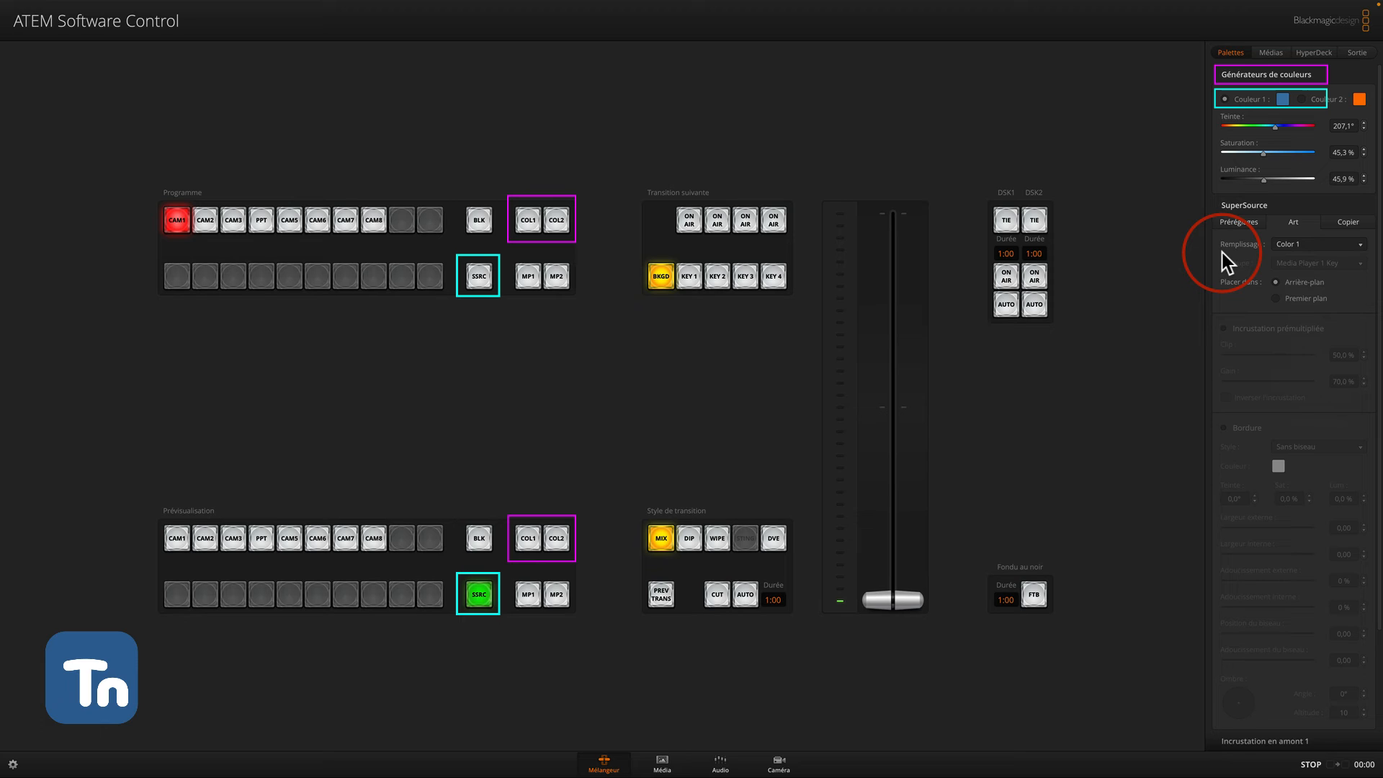
click(1255, 227)
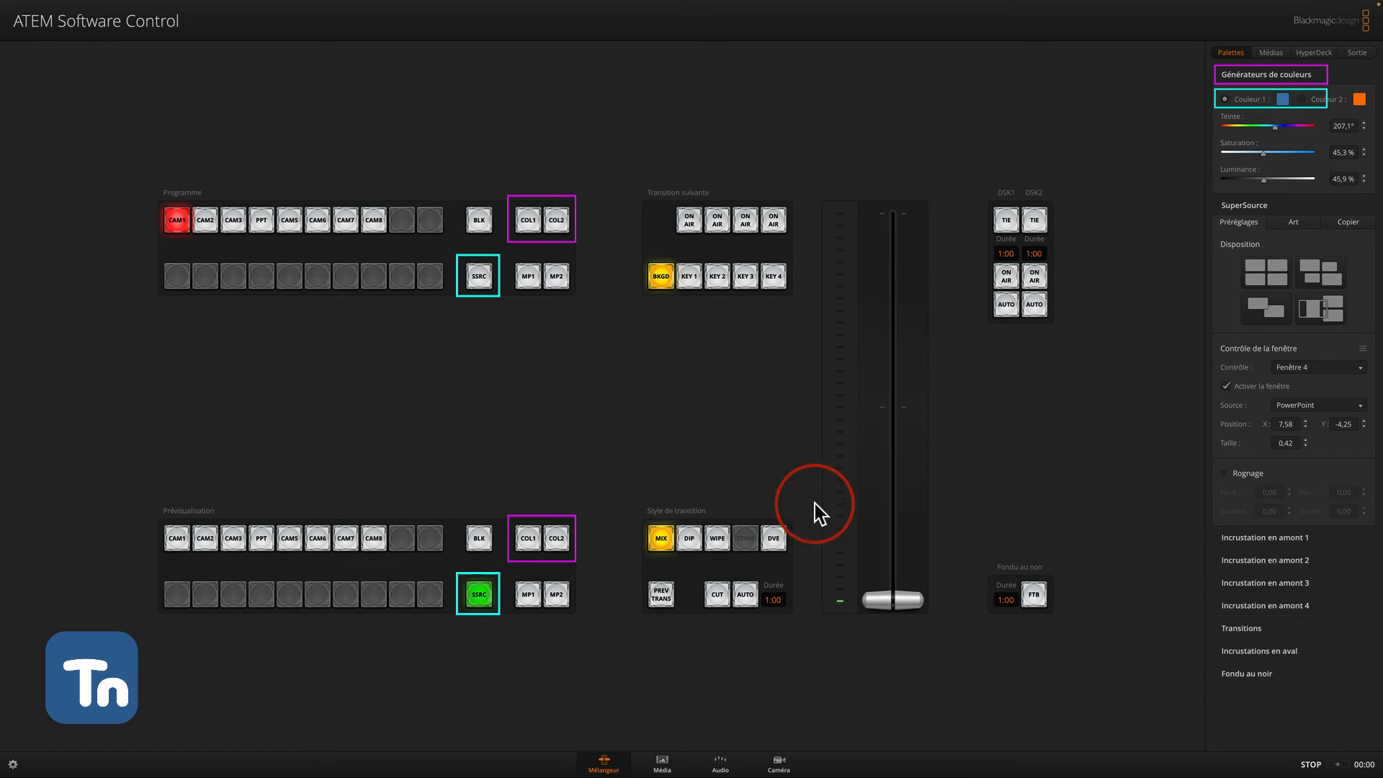
Step: Bring the previewed SuperSource to program with an automatic Mix transition
click(744, 595)
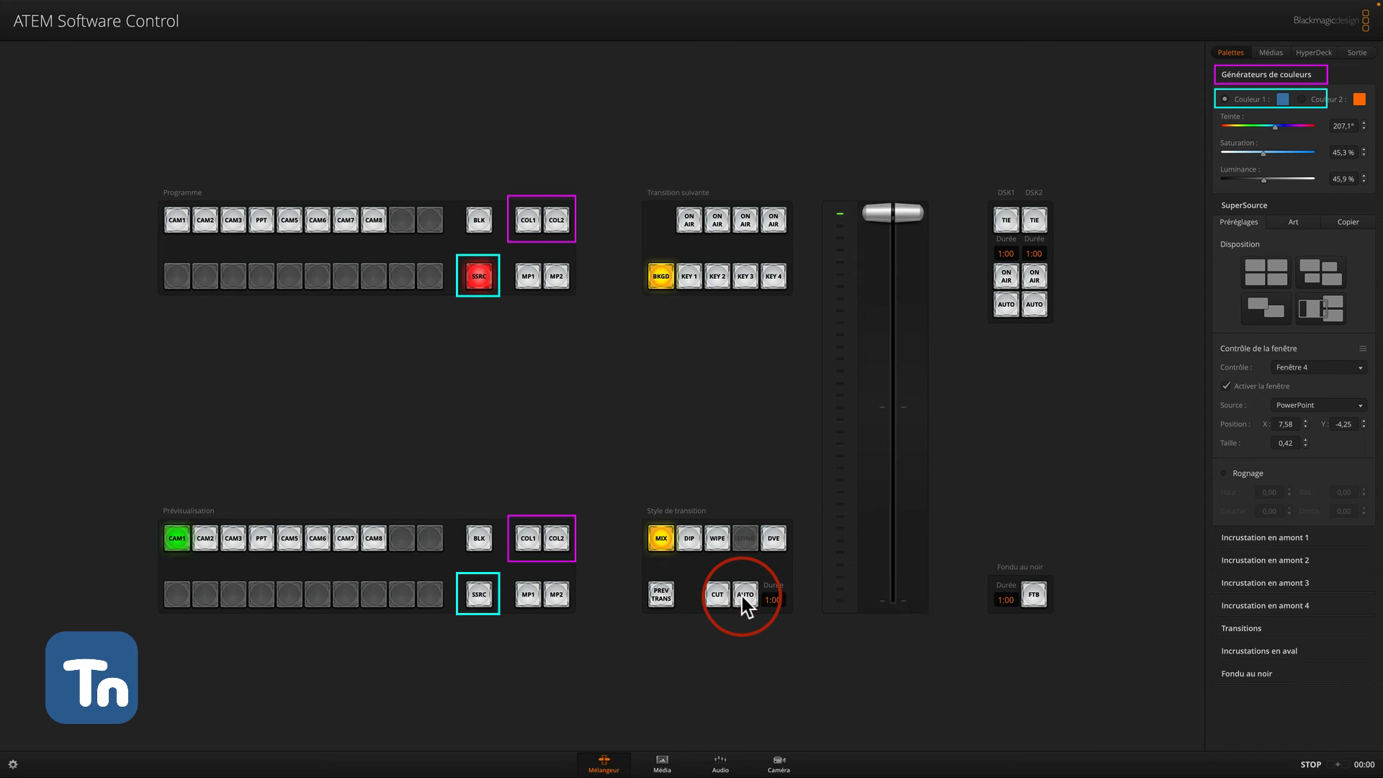